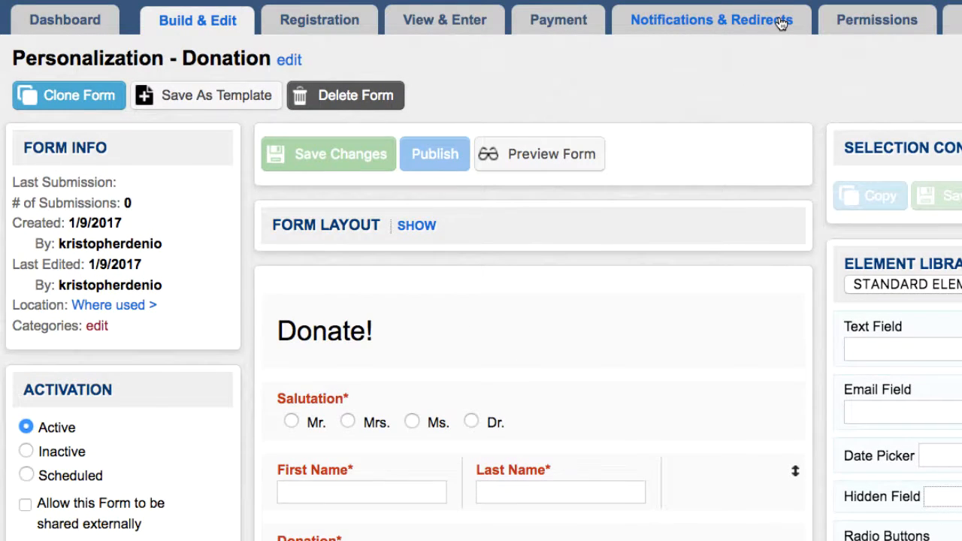
View the personalization fields available for the respondent confirmation email in the form's notification settings.
left_click(781, 23)
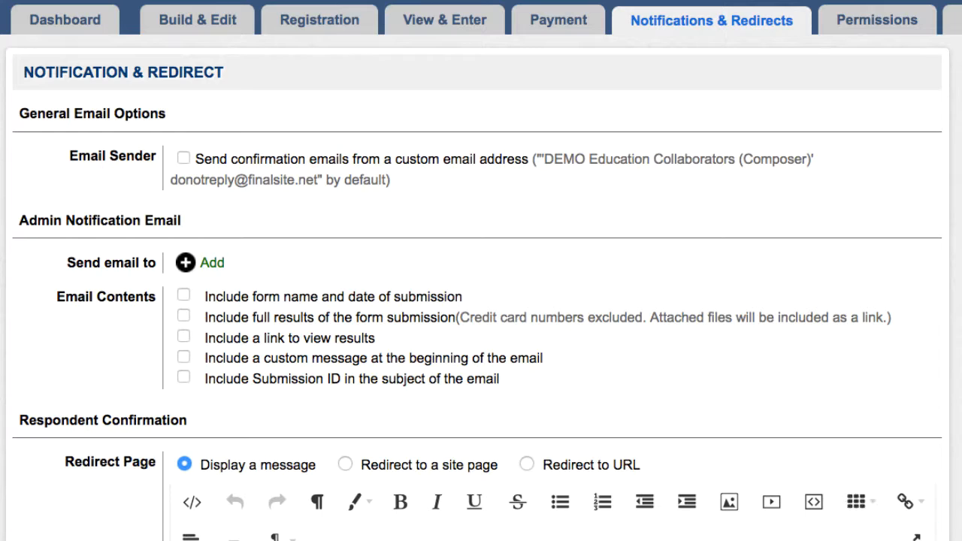
scroll(481, 286, "down", 10)
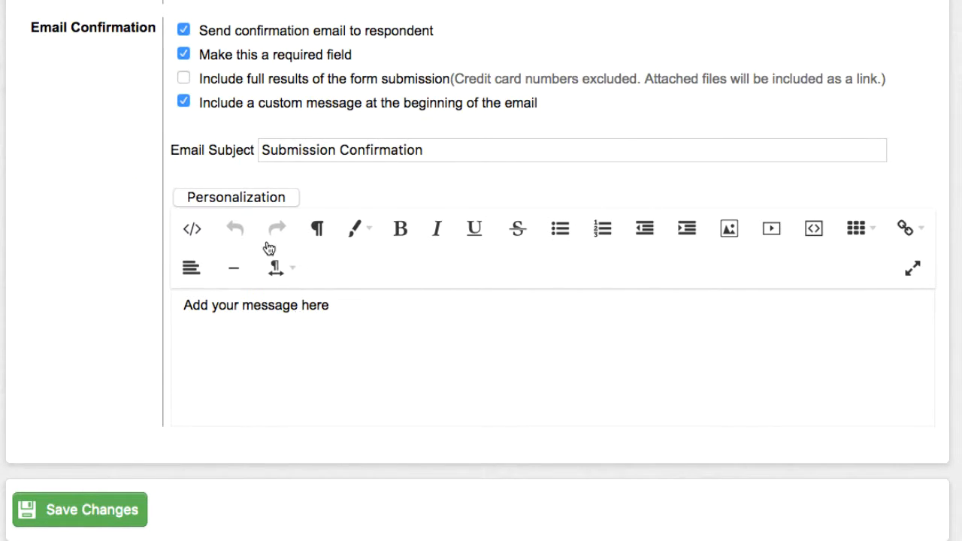
left_click(240, 198)
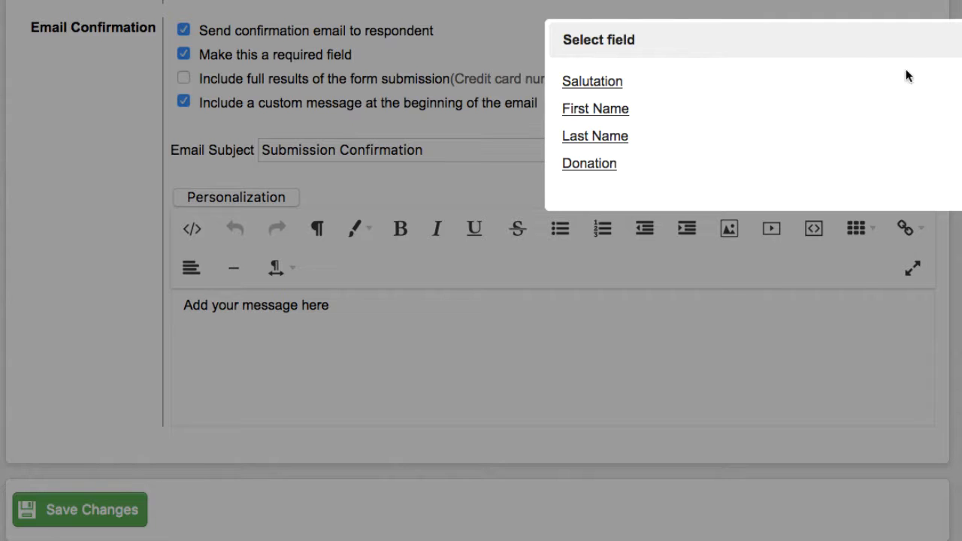
left_click(960, 40)
Replace the placeholder confirmation message with the greeting "Dear %Salutation% %Last_Name%," using the Salutation and Last Name personalization fields.
left_click_drag(244, 328, 243, 313)
type("H")
key("BackSpace")
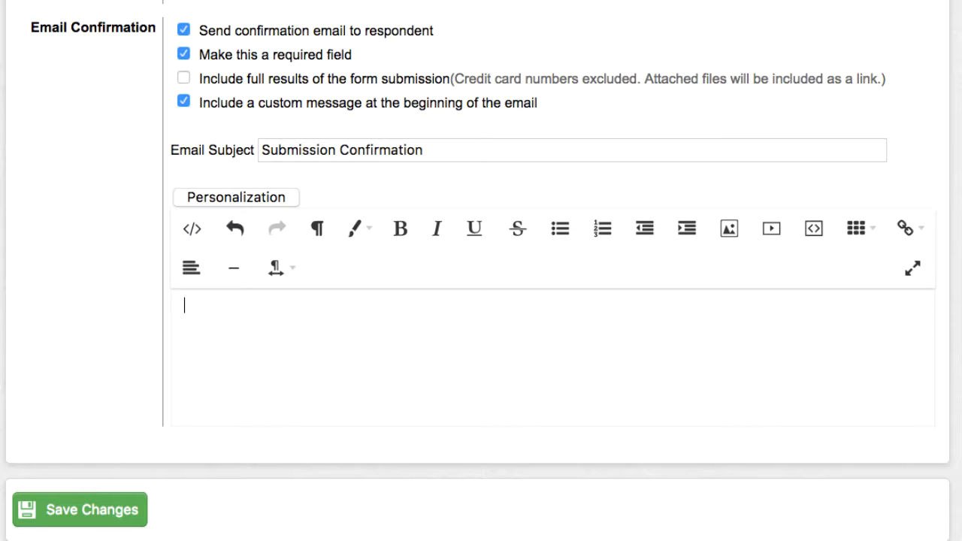
type("Dear")
left_click(239, 195)
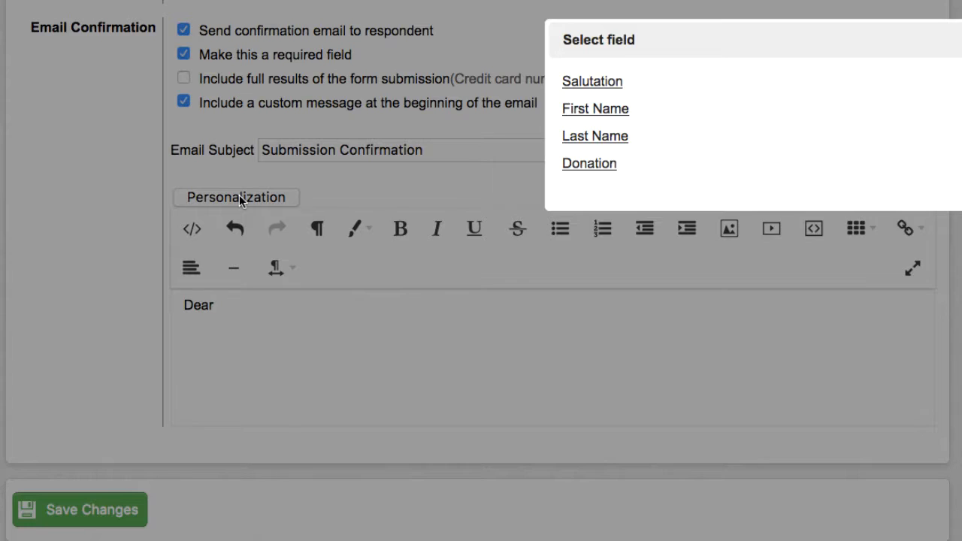
left_click(590, 82)
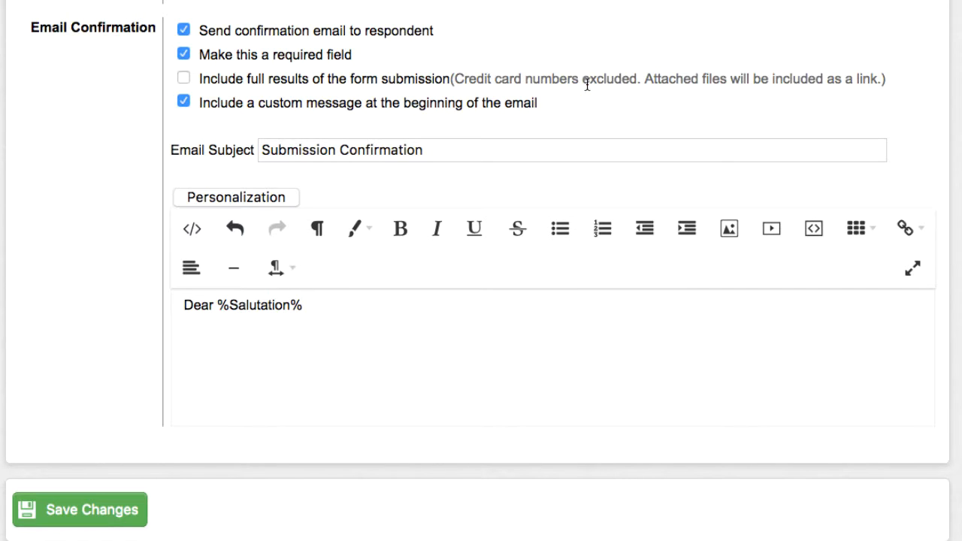
left_click(267, 199)
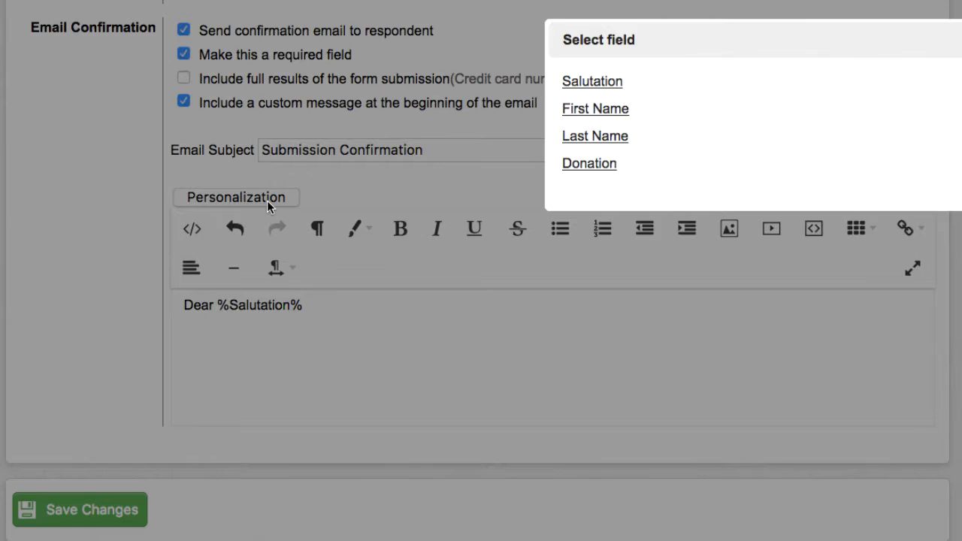
left_click(600, 138)
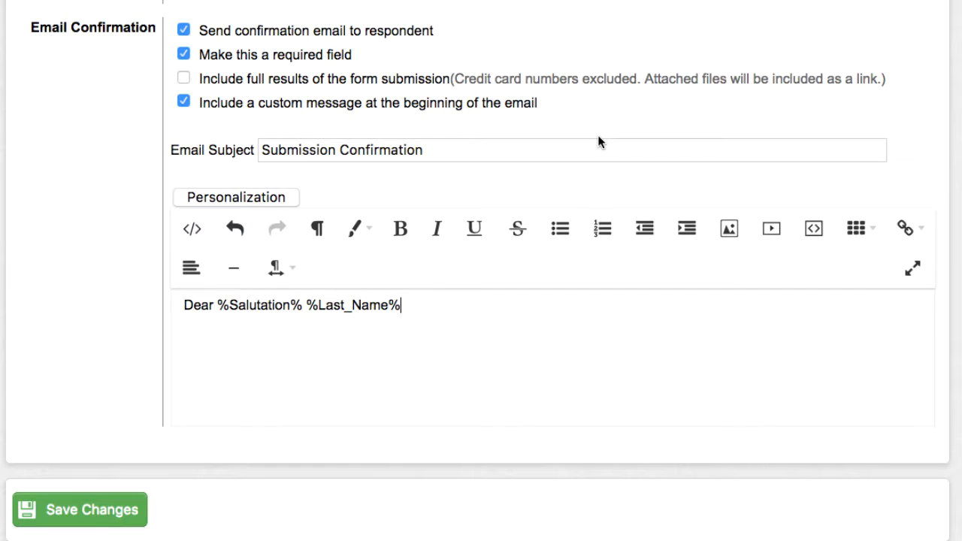
type(",")
Add "Thank you for the generous donation of $%Donation%!" below the greeting, using the Donation personalization field, and sign the message "-Your School".
key("Return")
key("Return")
type("Thank you for")
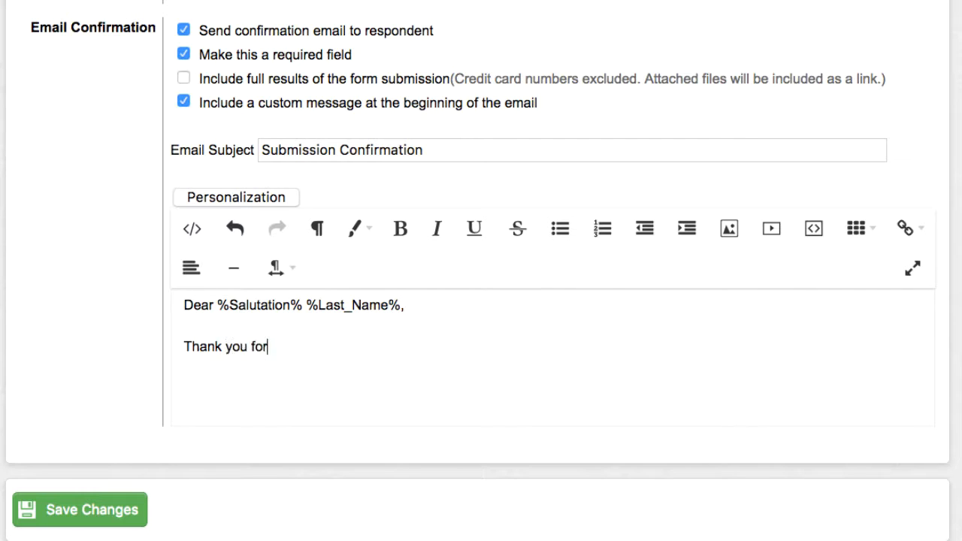
type(" the generous donation of $")
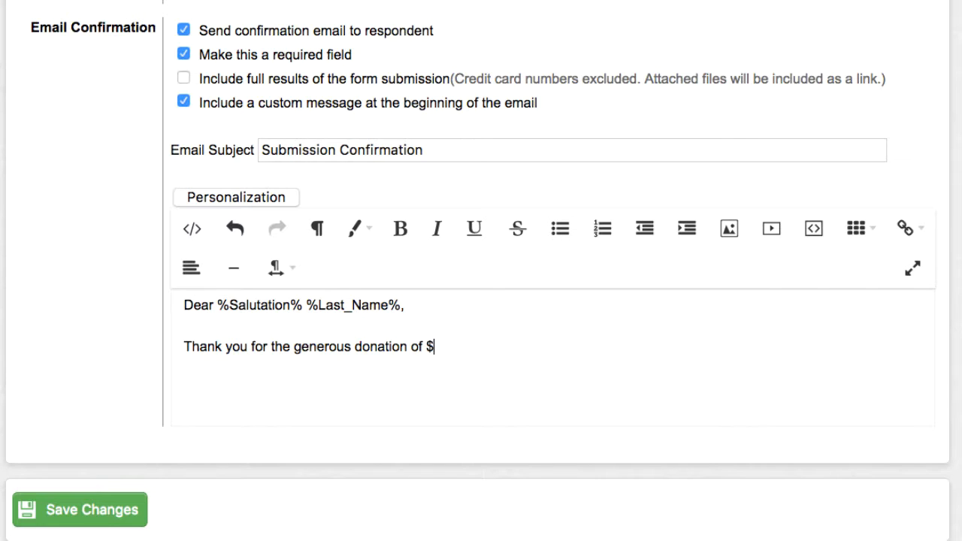
left_click(285, 192)
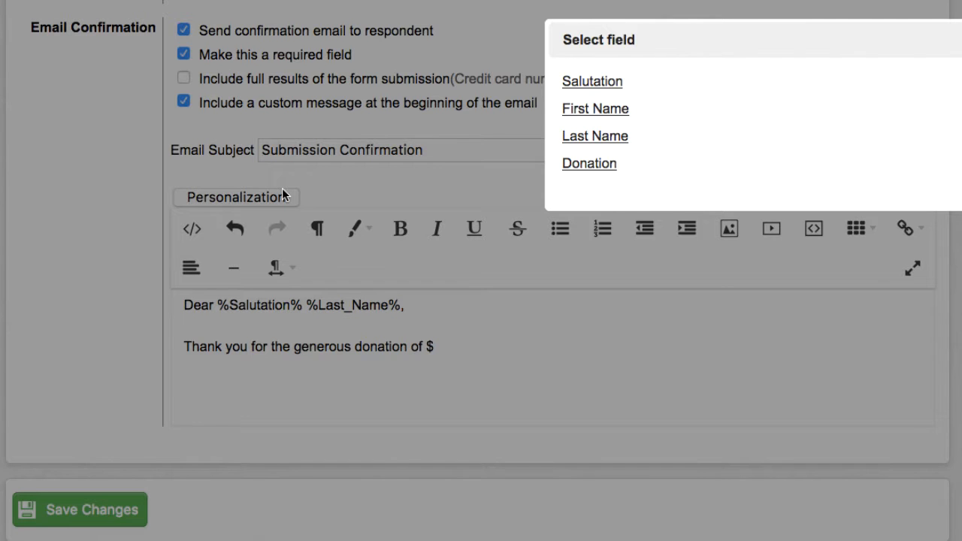
left_click(586, 164)
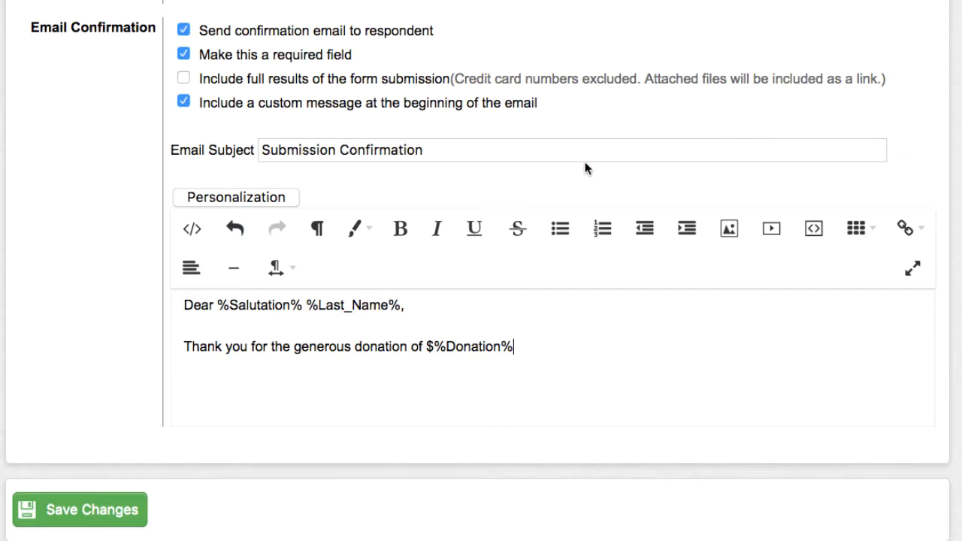
type("!")
key("Return")
key("Return")
type("-Your School")
Start a test entry in the Donate! form with salutation Mr. and the respondent's first and last name.
scroll(481, 271, "up", 10)
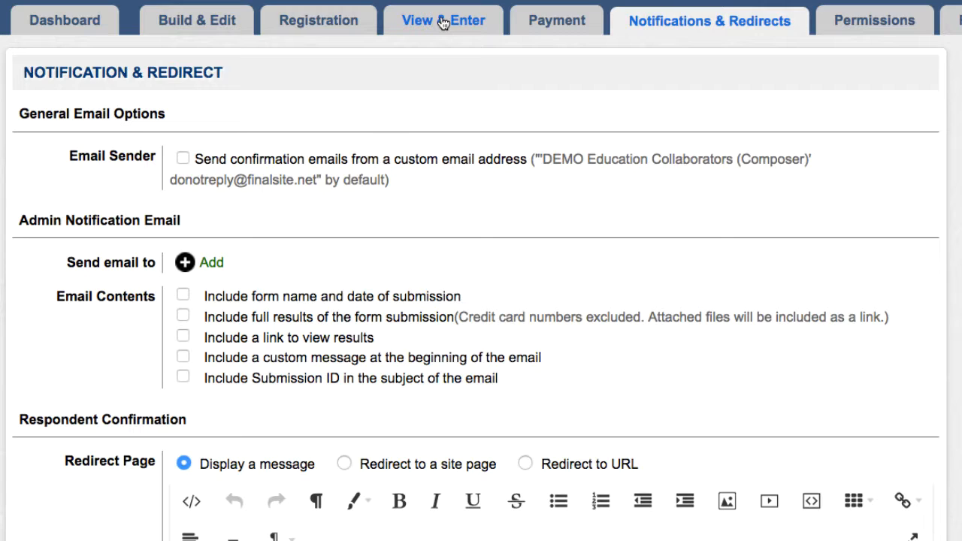
left_click(443, 23)
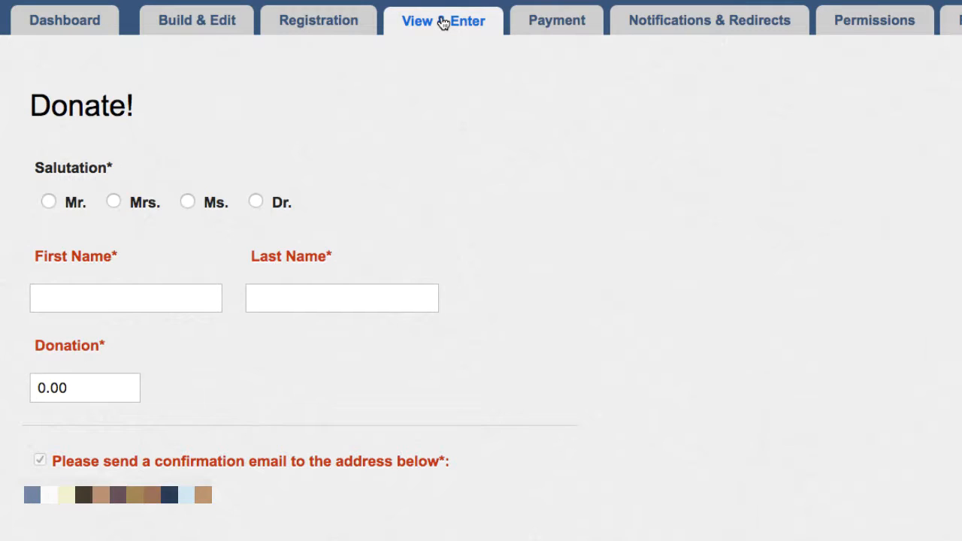
left_click(48, 202)
left_click(82, 300)
left_click(81, 300)
type("Bob")
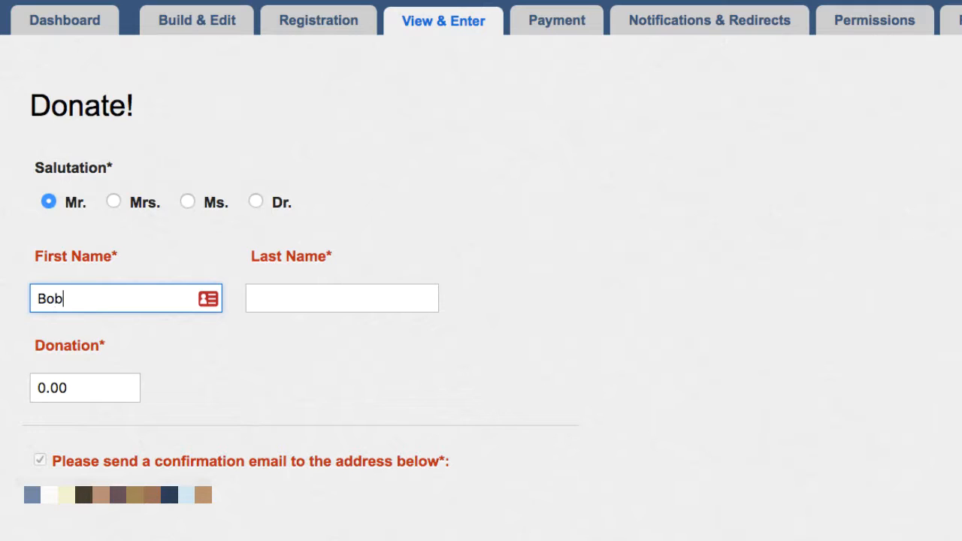
key("Tab")
type("Robertson")
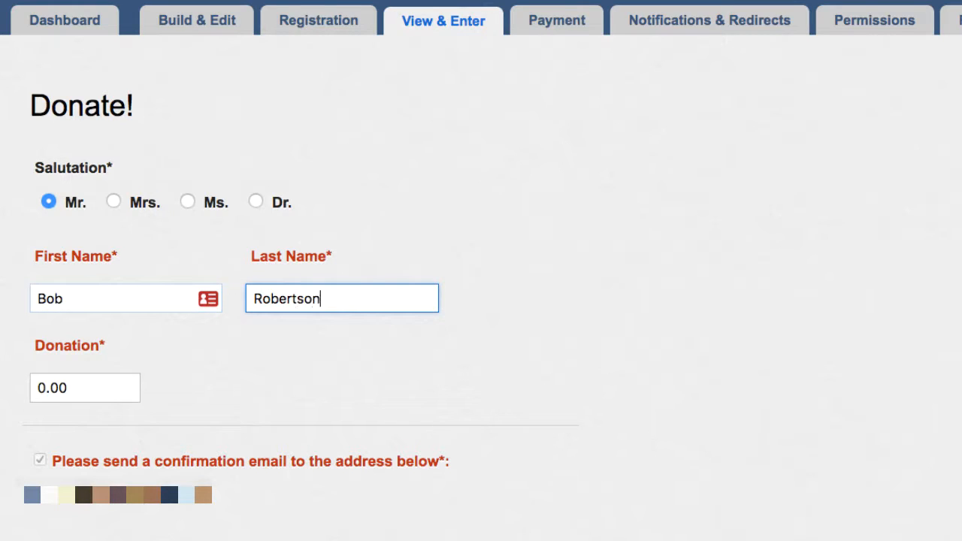
Enter a donation of 1 in the test entry and submit the form.
key("Tab")
type("1")
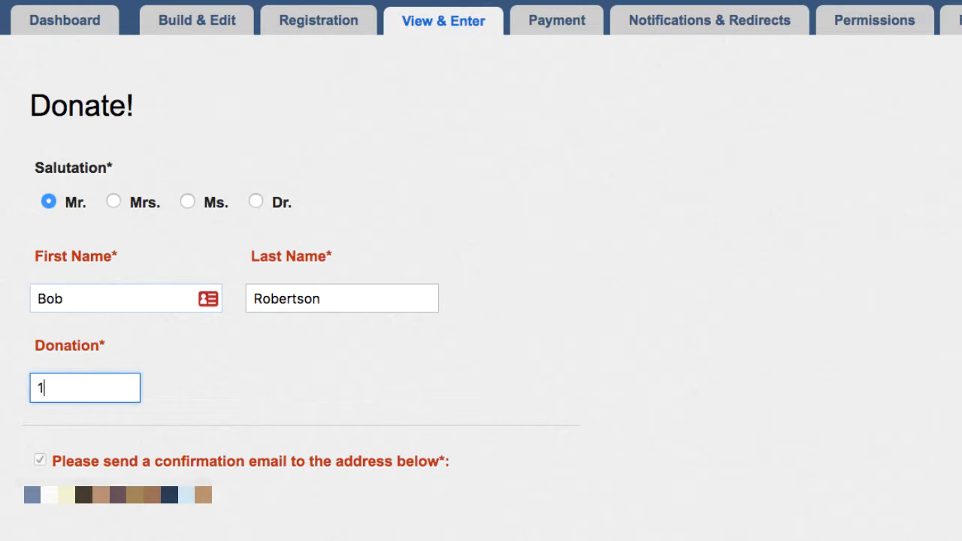
key("Tab")
scroll(81, 299, "down", 2)
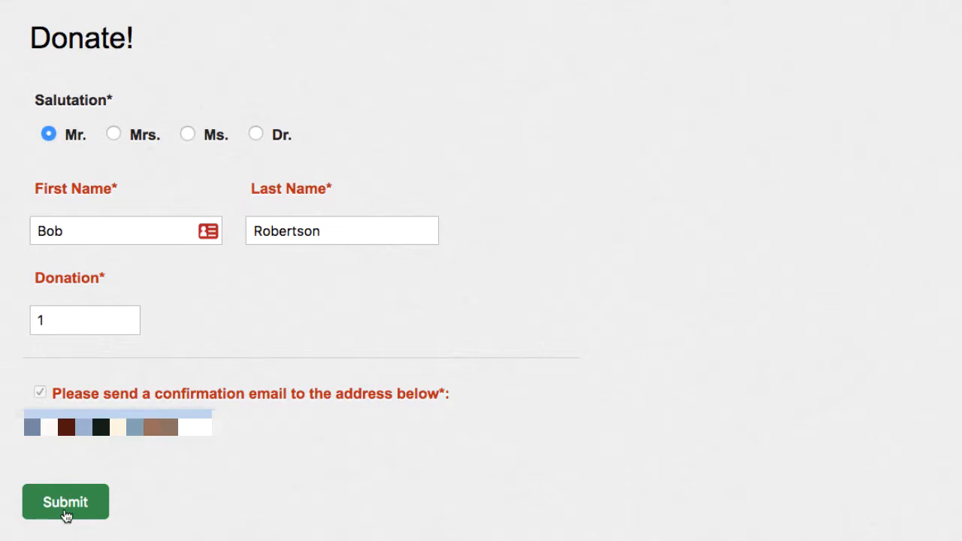
left_click(64, 511)
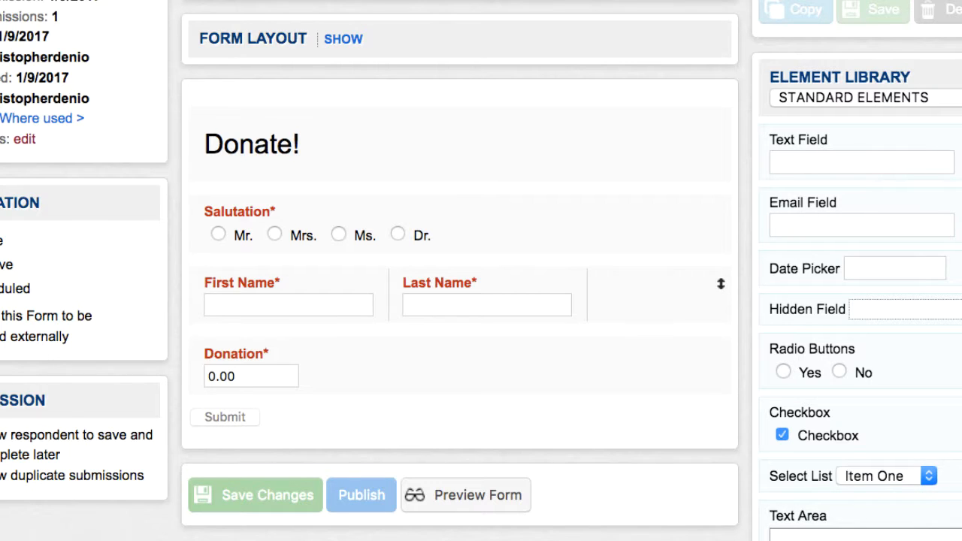
Add a text field labelled "Middle Name" to the Donate! form and arrange First Name, Middle Name and Last Name in separate rows.
mouse_move(927, 141)
left_mouse_down()
mouse_move(683, 232)
mouse_move(630, 267)
left_mouse_up()
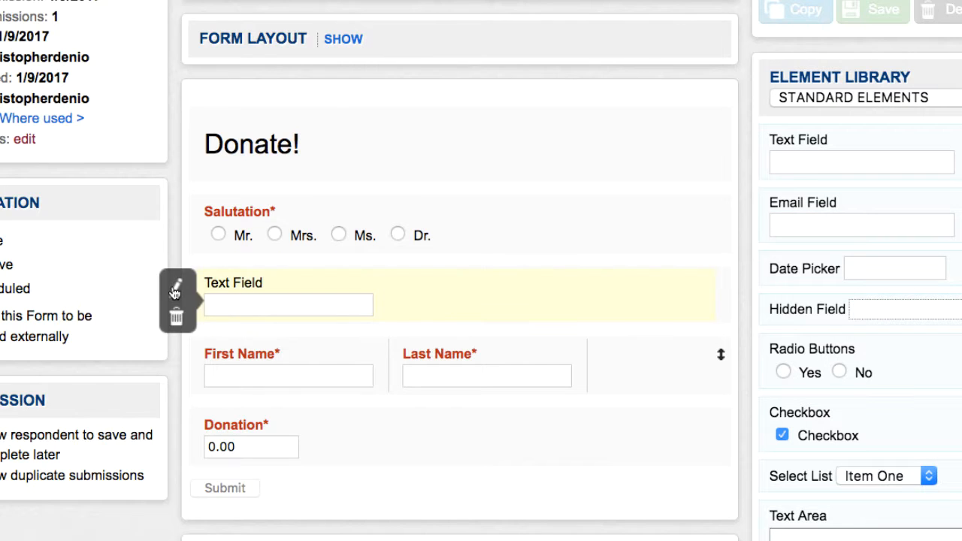
left_click(175, 291)
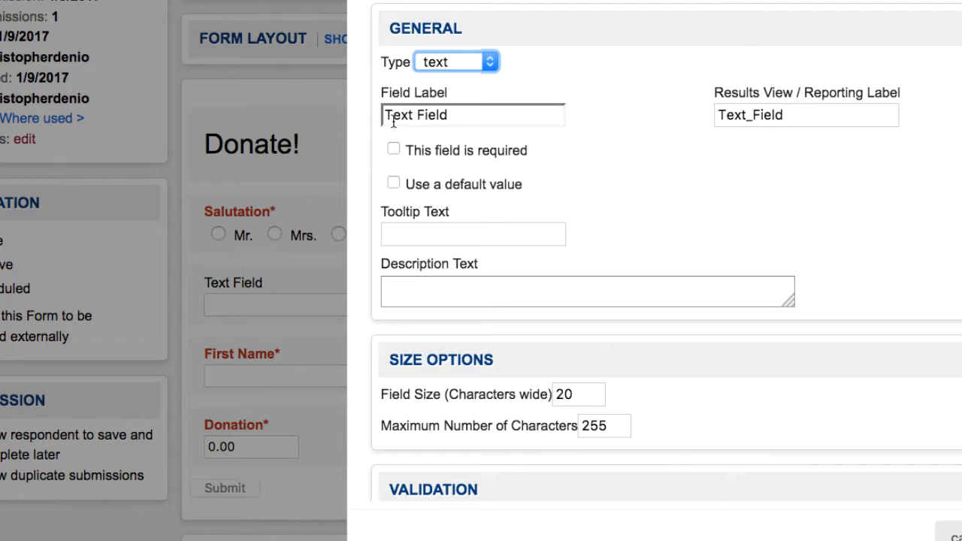
triple_click(392, 122)
type("Middle Na")
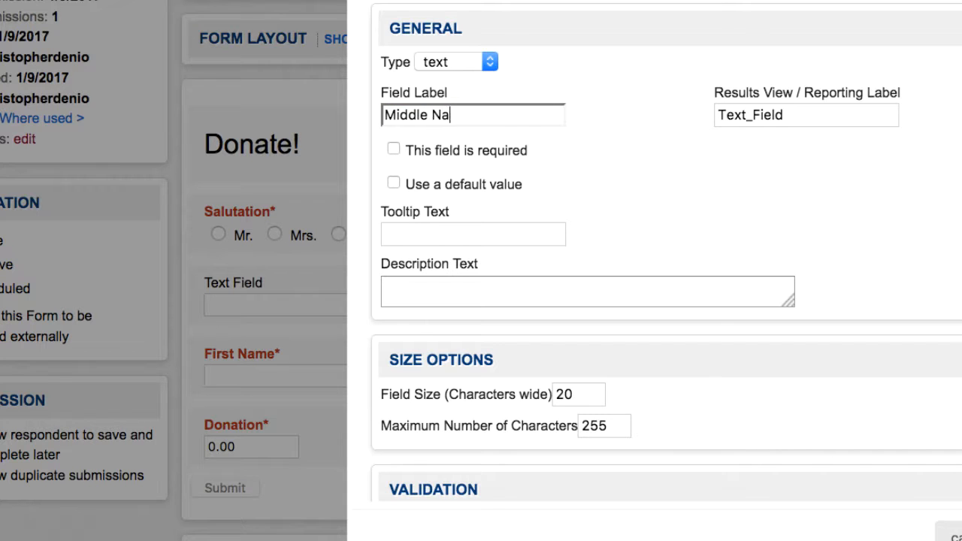
type("me")
key("Tab")
left_click(961, 535)
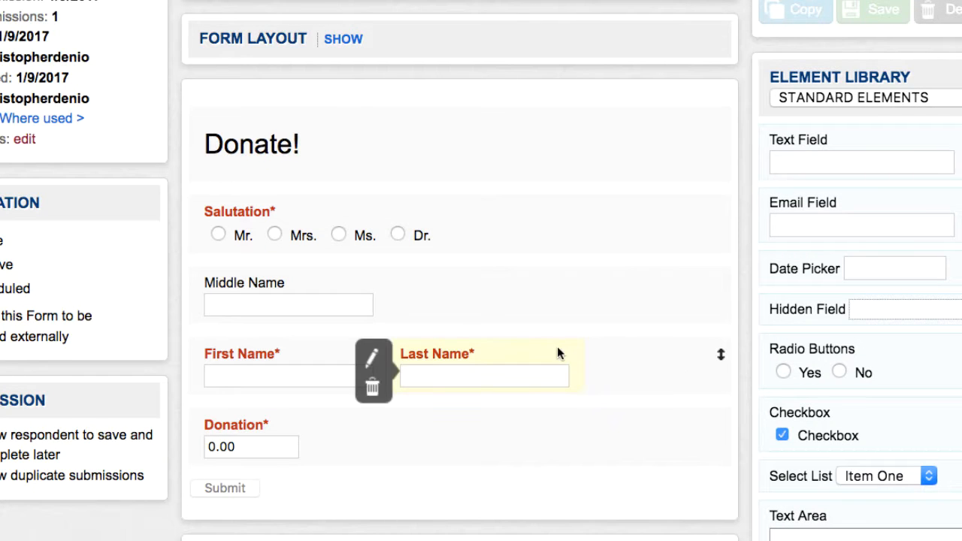
left_click_drag(558, 352, 532, 398)
left_click_drag(599, 295, 543, 406)
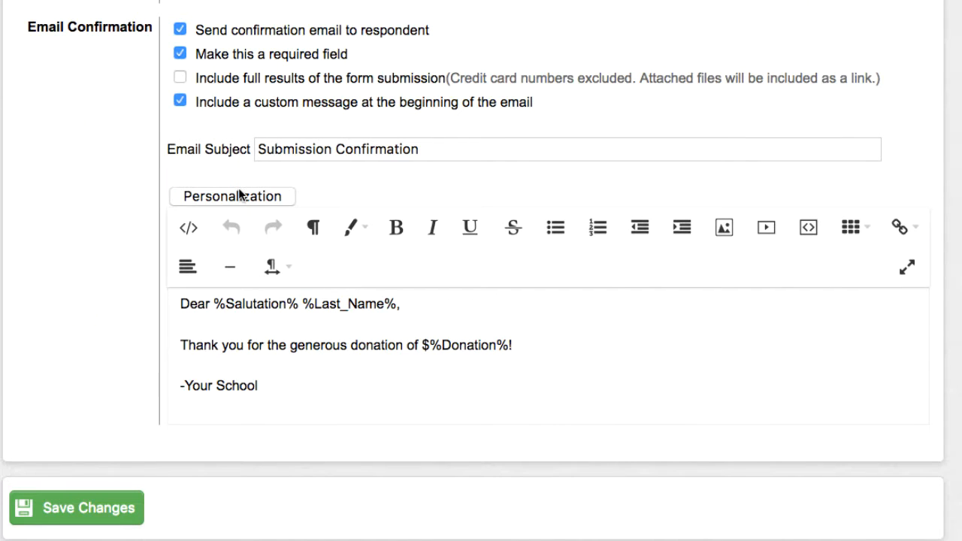
Check which form fields are offered for personalizing the confirmation email and close the list.
left_click(240, 195)
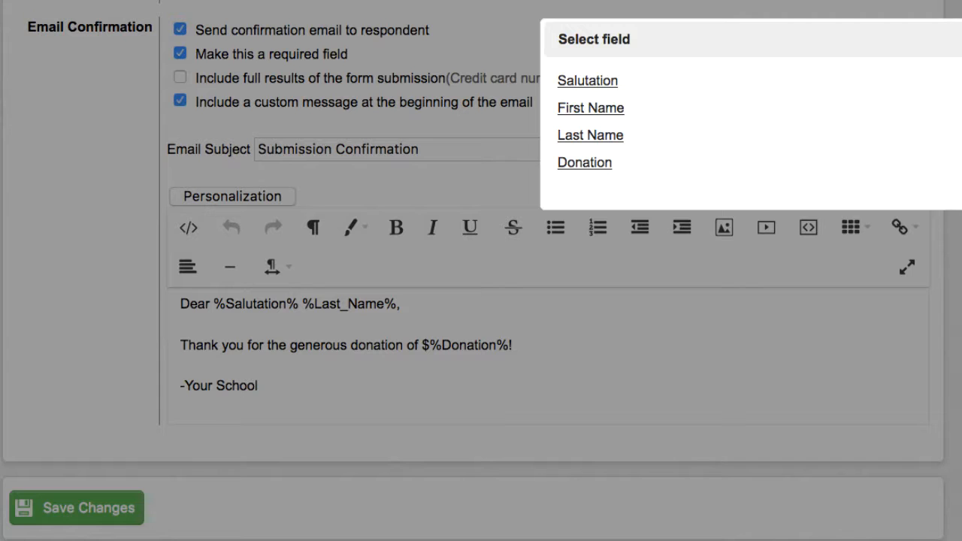
key("Escape")
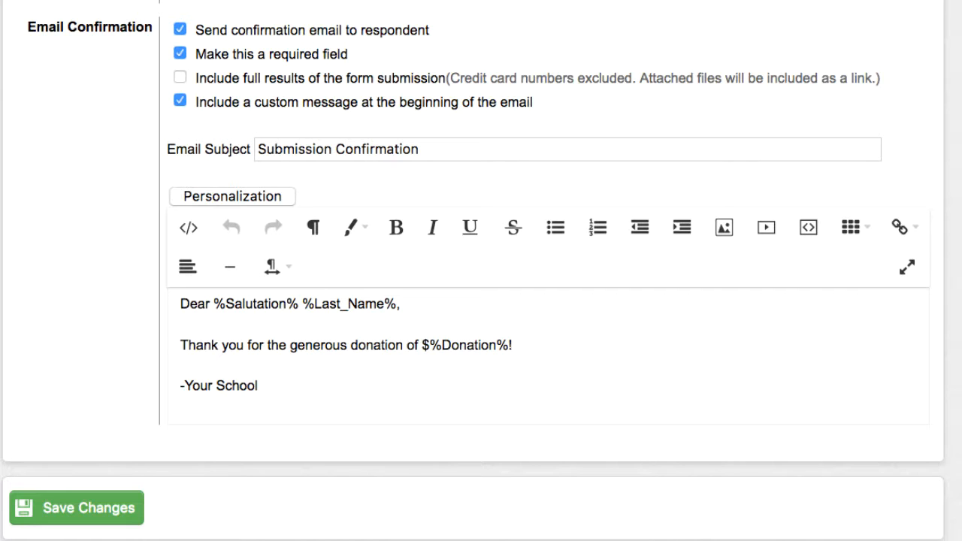
Change the Salutation field's label to "Honorific" in the form editor and check whether its reporting label can be edited.
scroll(453, 107, "up", 10)
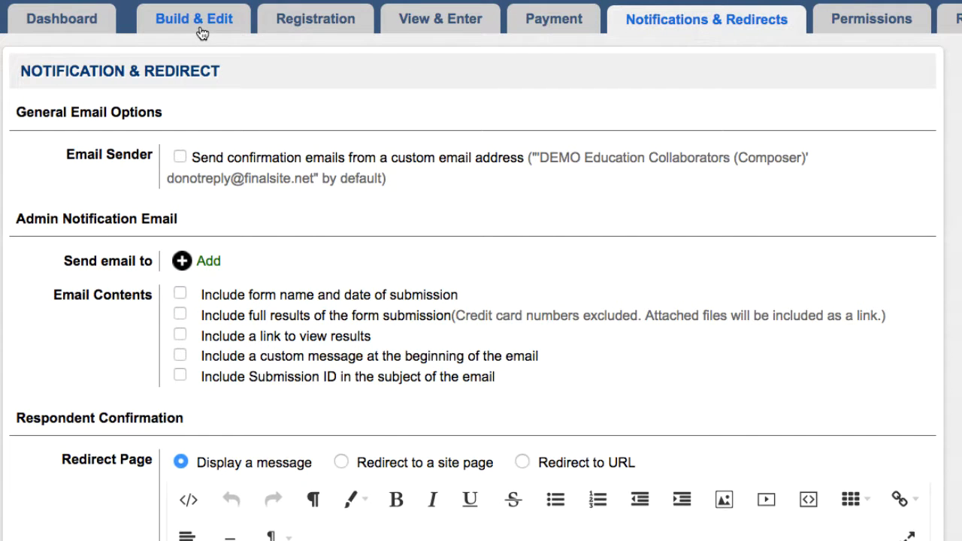
left_click(202, 34)
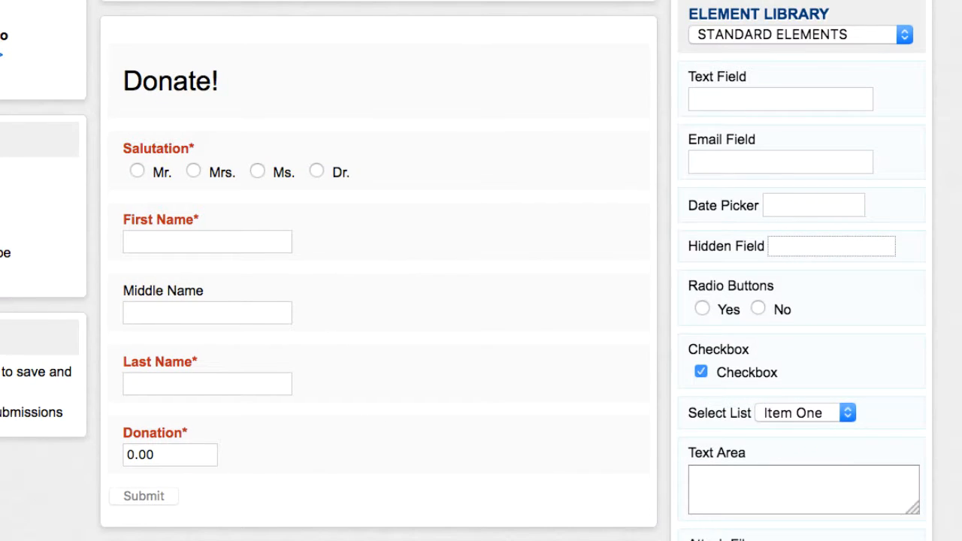
mouse_move(124, 146)
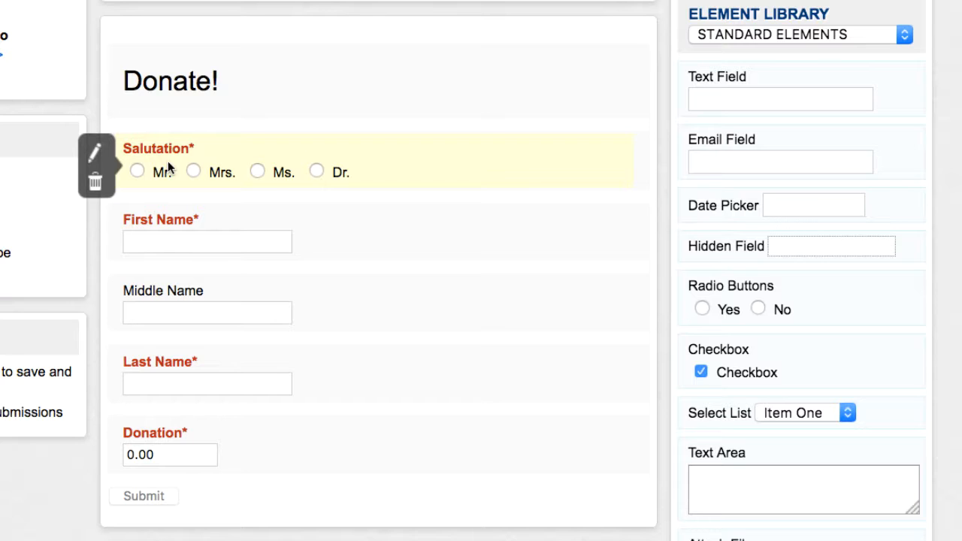
left_click(94, 153)
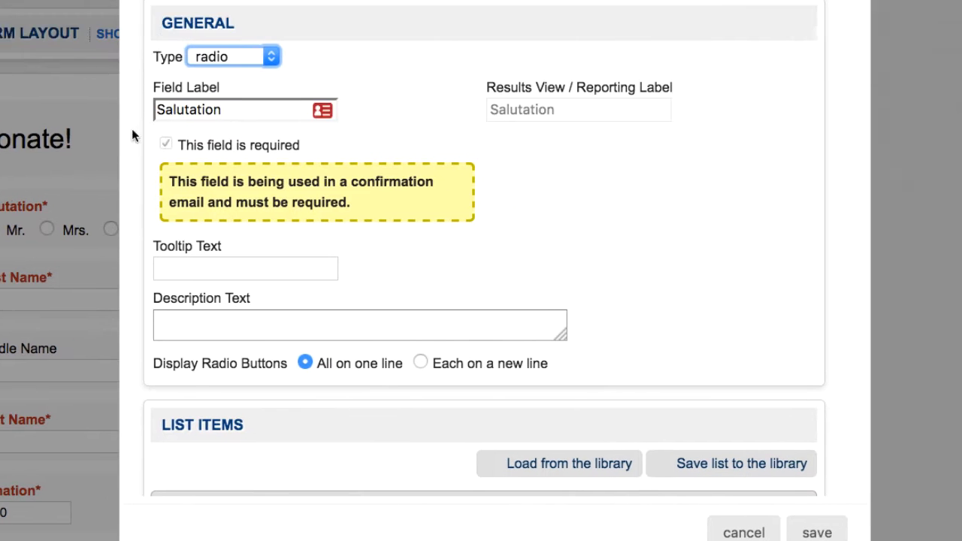
double_click(342, 52)
type("Honorifi")
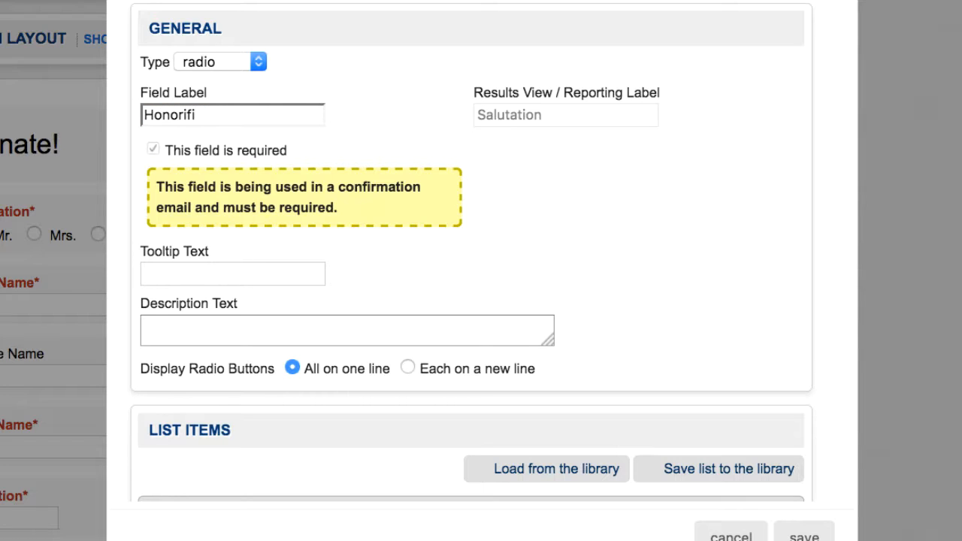
type("c")
double_click(522, 120)
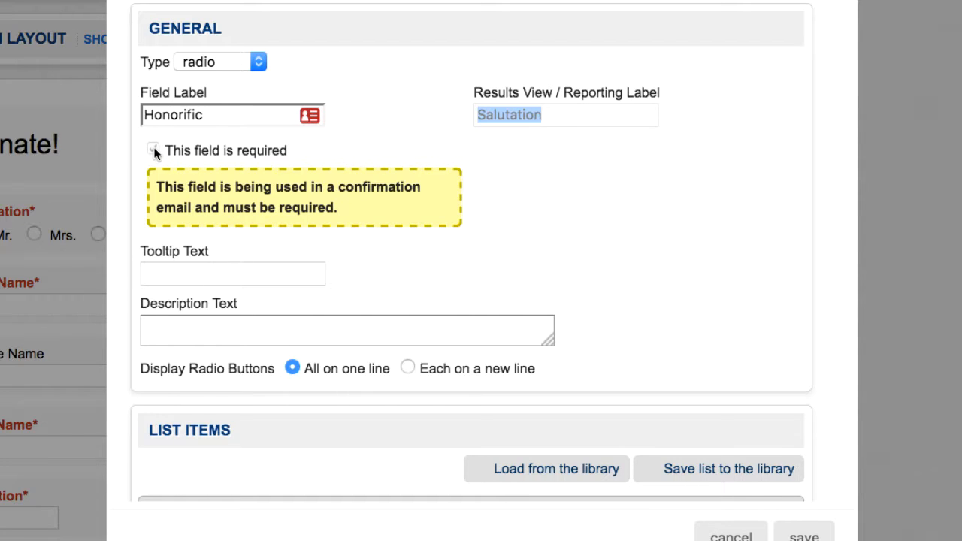
left_click(528, 116)
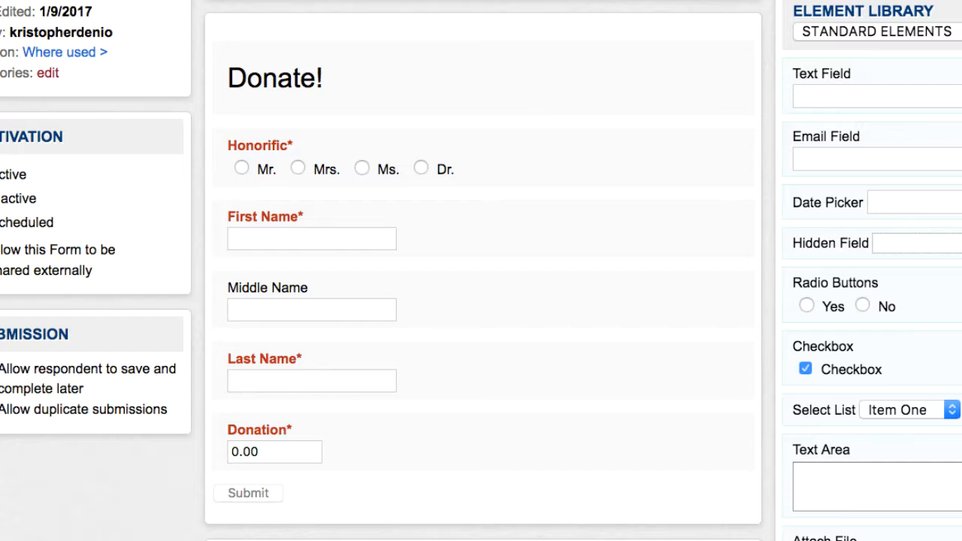
Try to delete the Honorific field from the Donate! form.
mouse_move(294, 160)
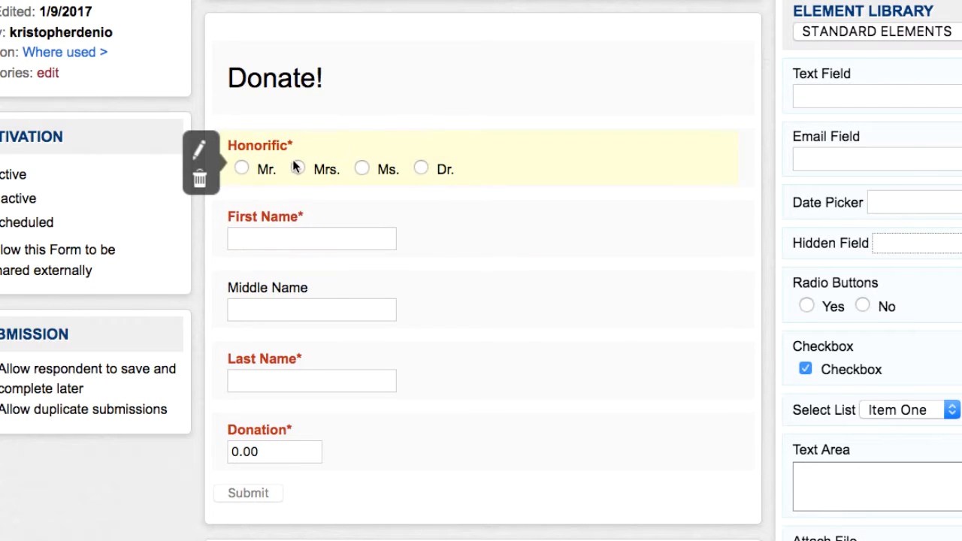
left_click(200, 185)
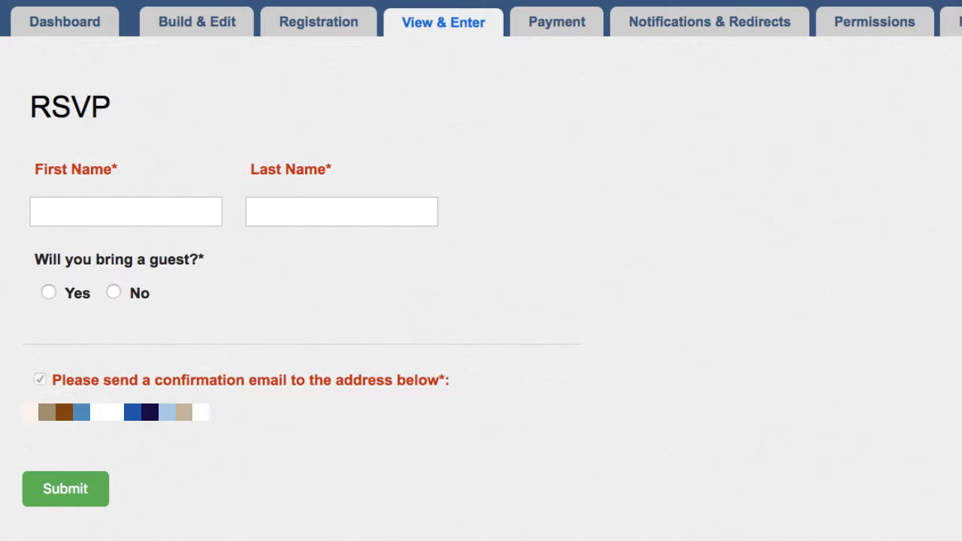
Check how the RSVP form reacts to answering Yes and No to "Will you bring a guest?".
left_click(48, 292)
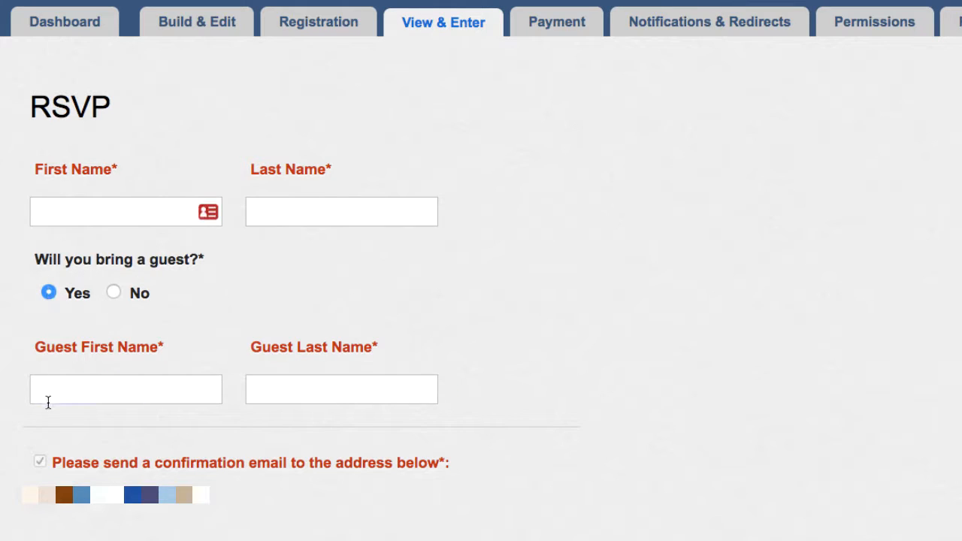
left_click(113, 293)
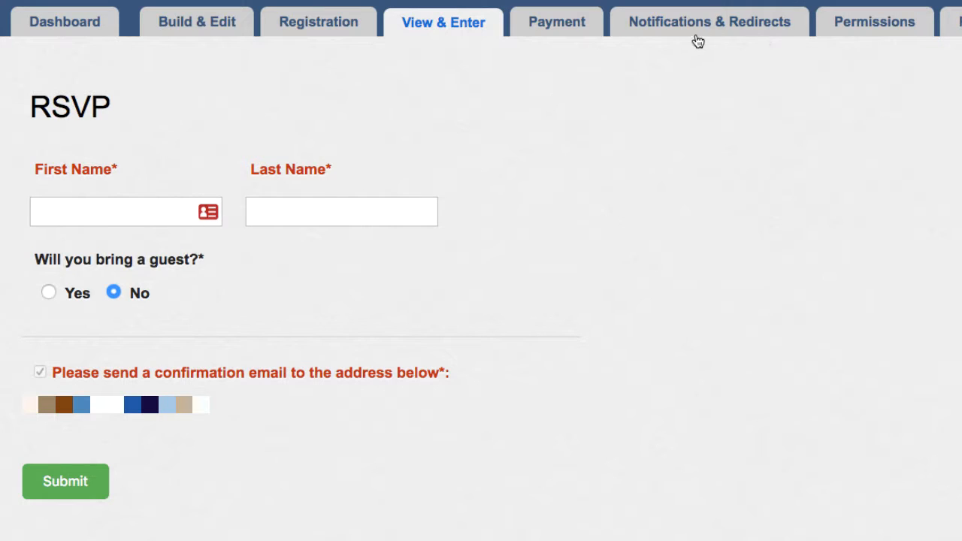
Replace the RSVP confirmation email's placeholder message with the greeting "Dear %First_Name% %Last_Name%," using the form's personalization fields.
left_click(702, 23)
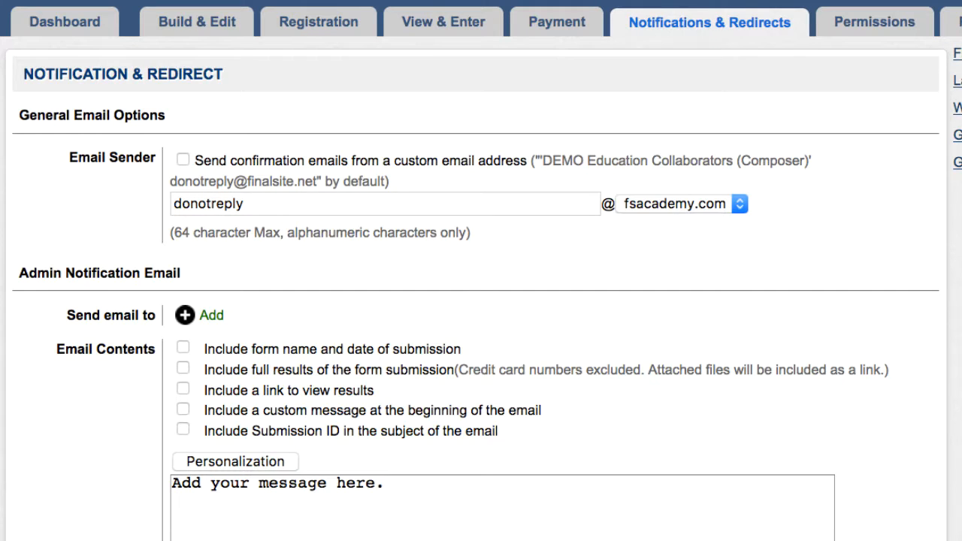
scroll(931, 347, "down", 10)
scroll(931, 348, "down", 3)
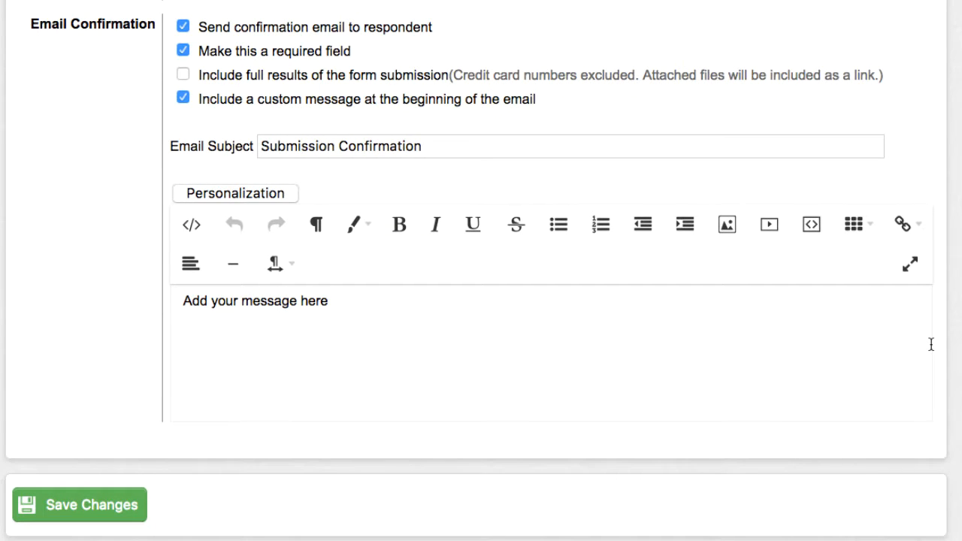
left_click(447, 296)
key("super+a")
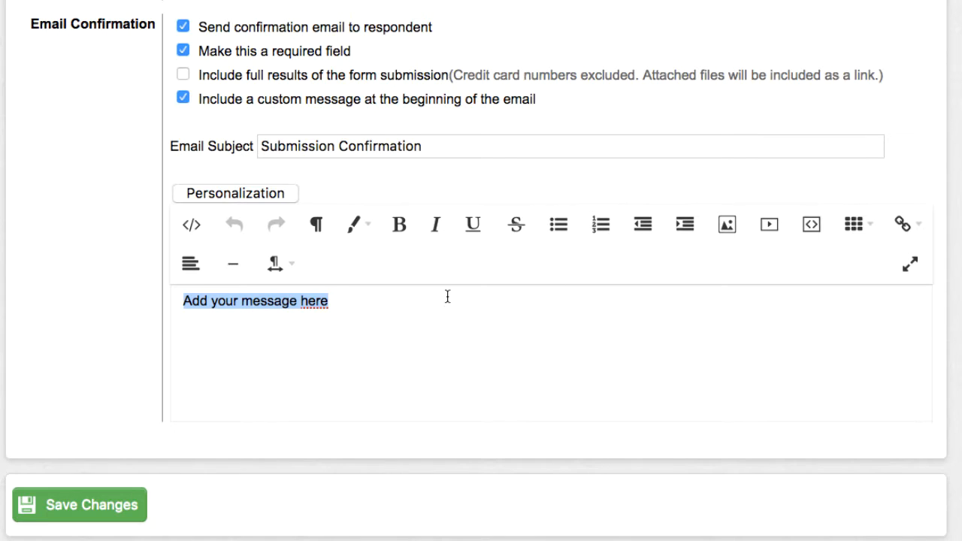
type("Dear")
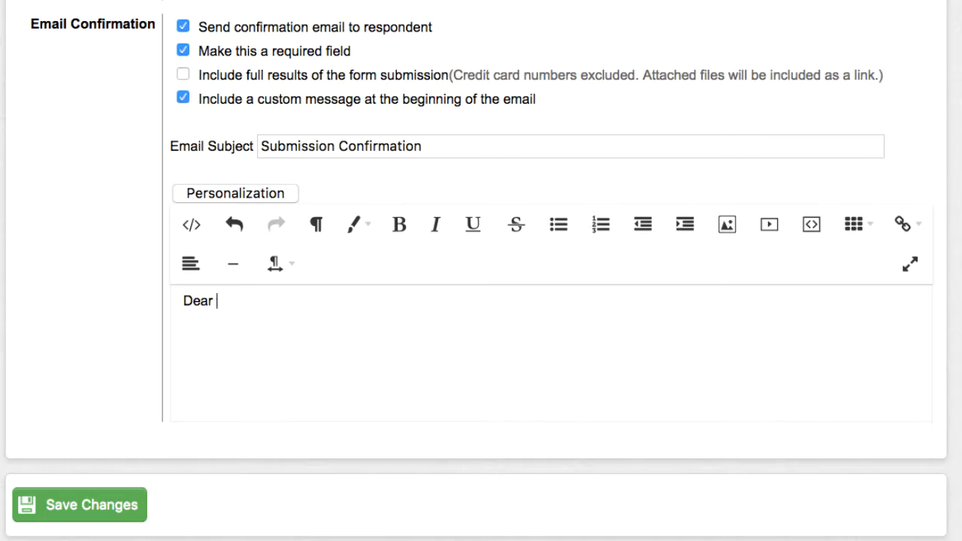
left_click(233, 194)
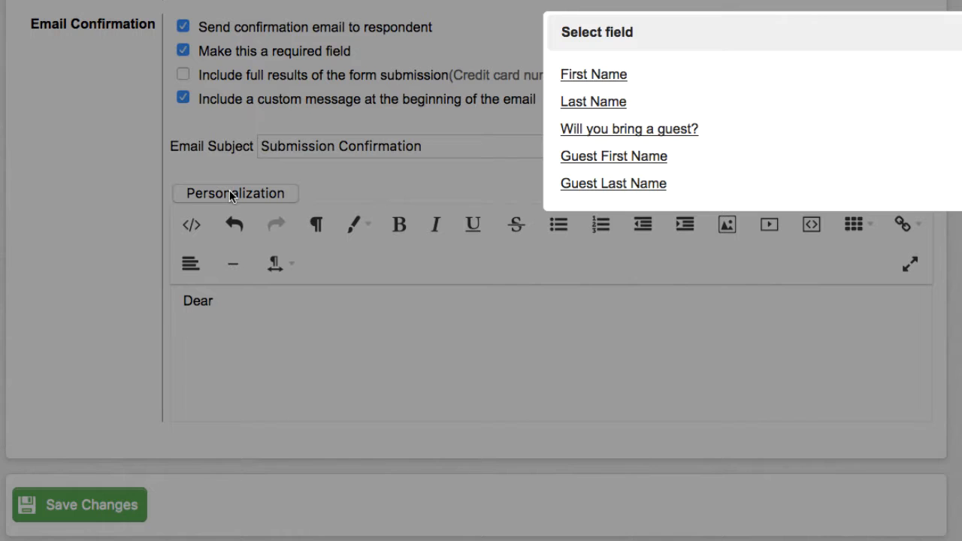
left_click(584, 75)
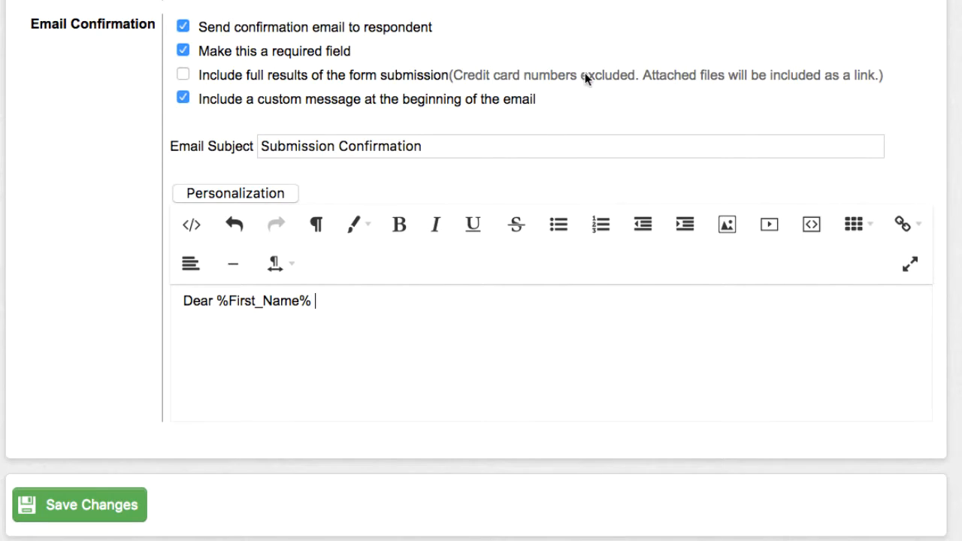
left_click(280, 193)
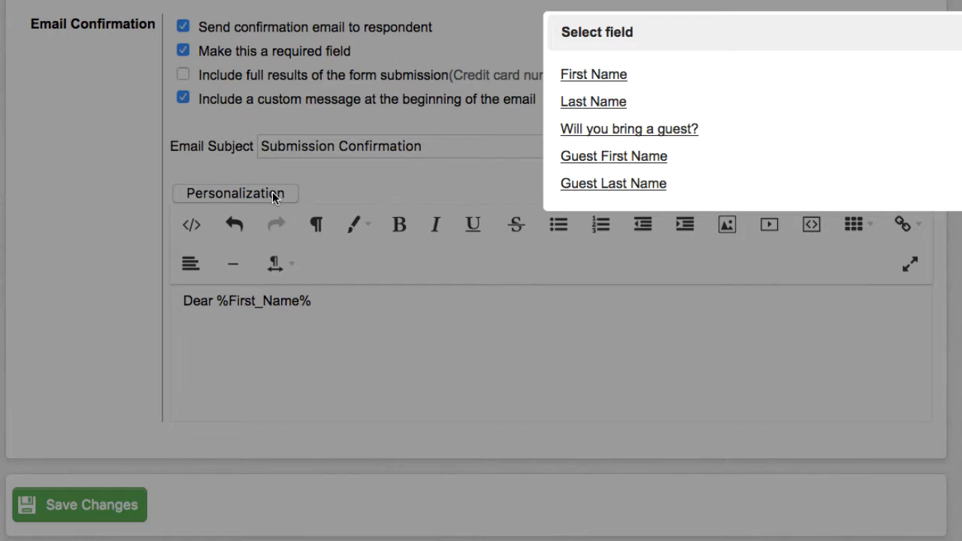
left_click(604, 104)
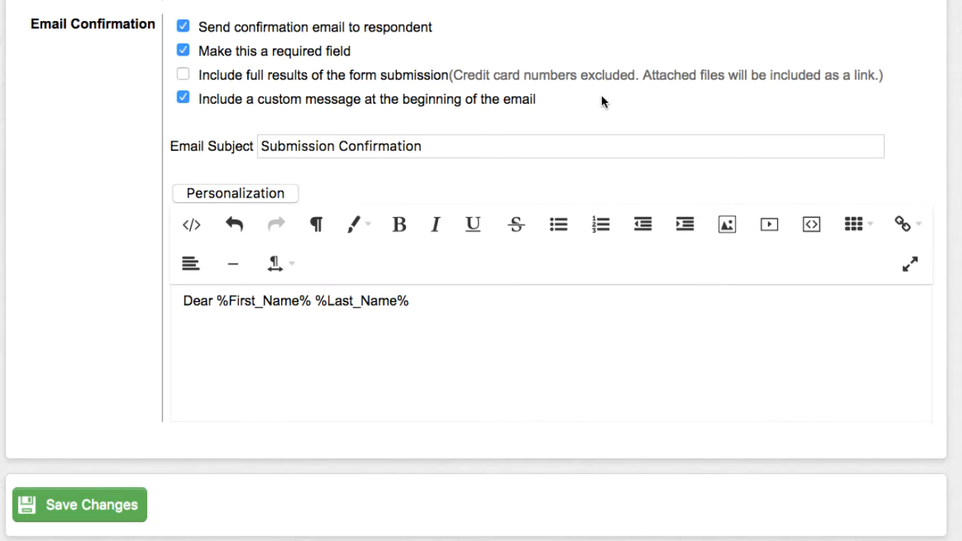
type(",")
Add the lines "Thank you for your RSVP!" and "Guest:" followed by the "Will you bring a guest?" personalization field.
key("Return")
type("Thank you for your R")
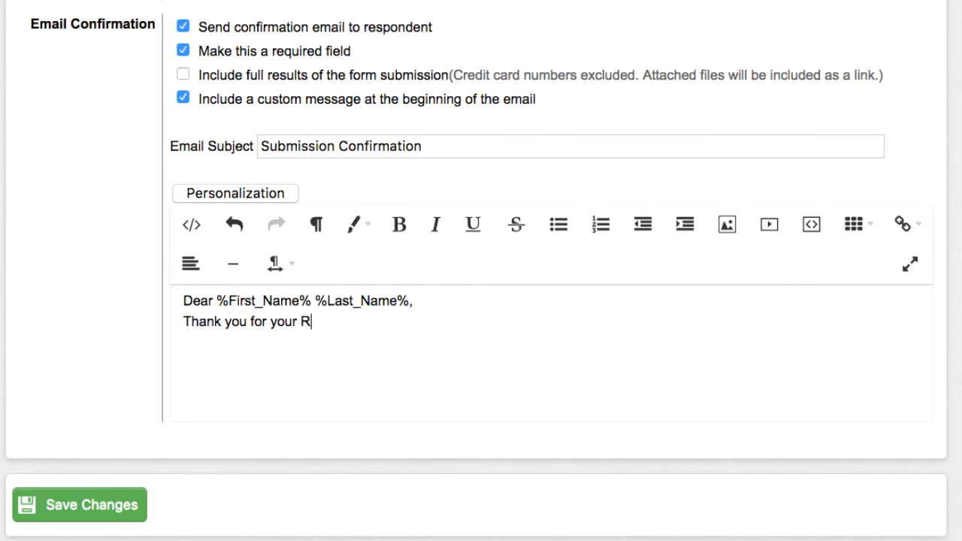
type("SVP!")
type("Ges")
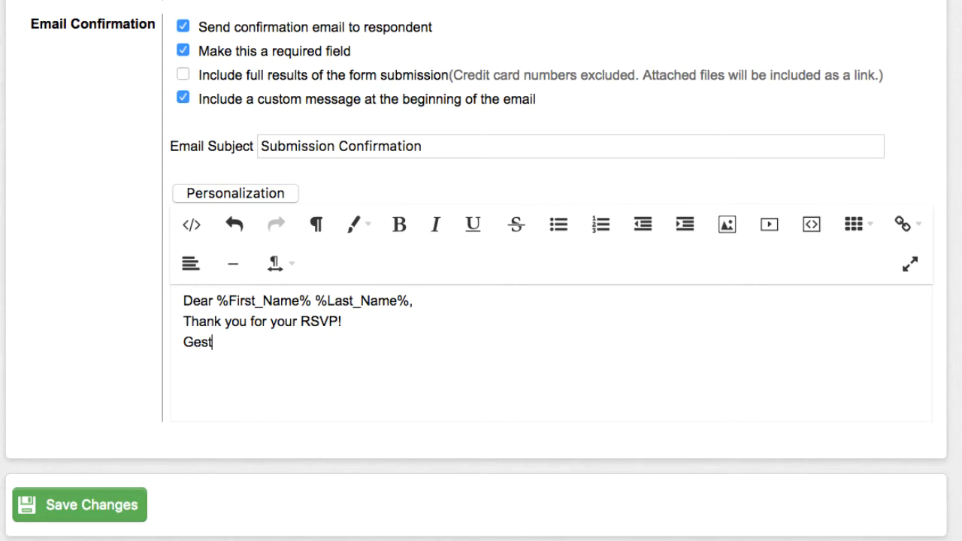
key("BackSpace")
key("BackSpace")
type("uest:")
left_click(253, 197)
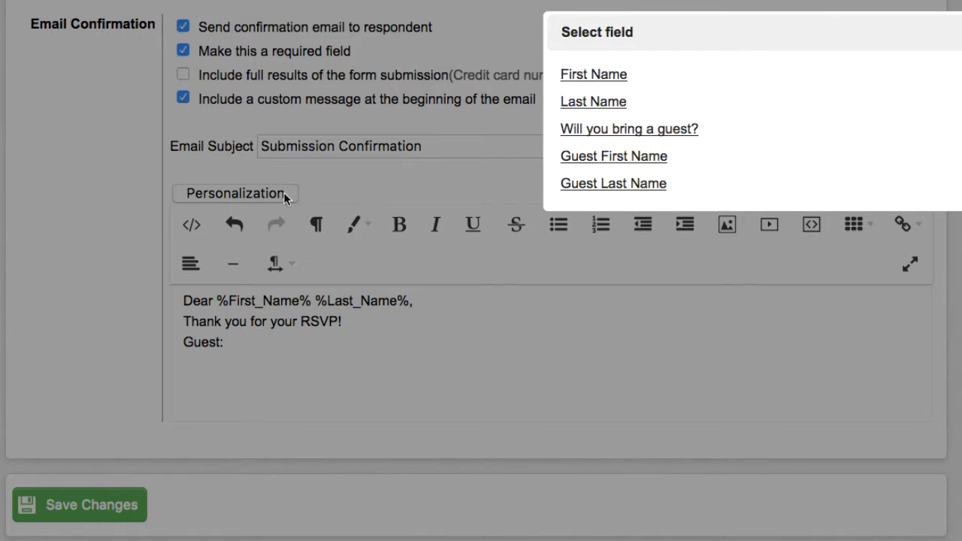
left_click(630, 132)
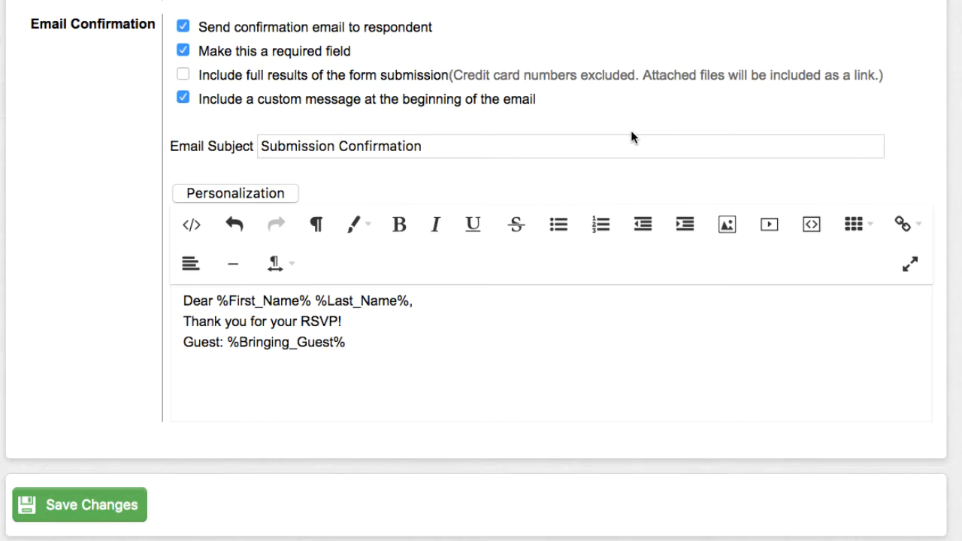
Insert the Guest First Name and Guest Last Name personalization fields on a new line of the confirmation message.
key("Return")
left_click(267, 193)
left_click(629, 157)
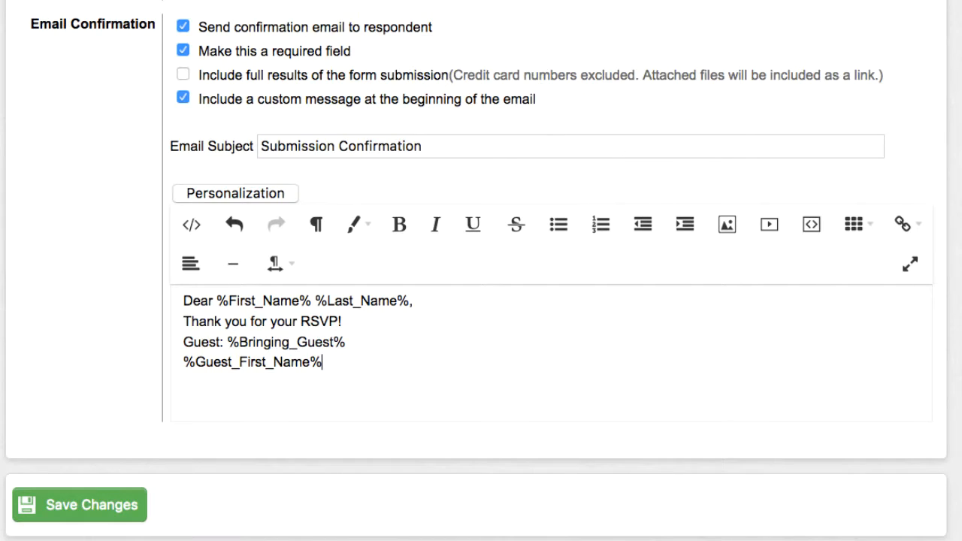
left_click(235, 193)
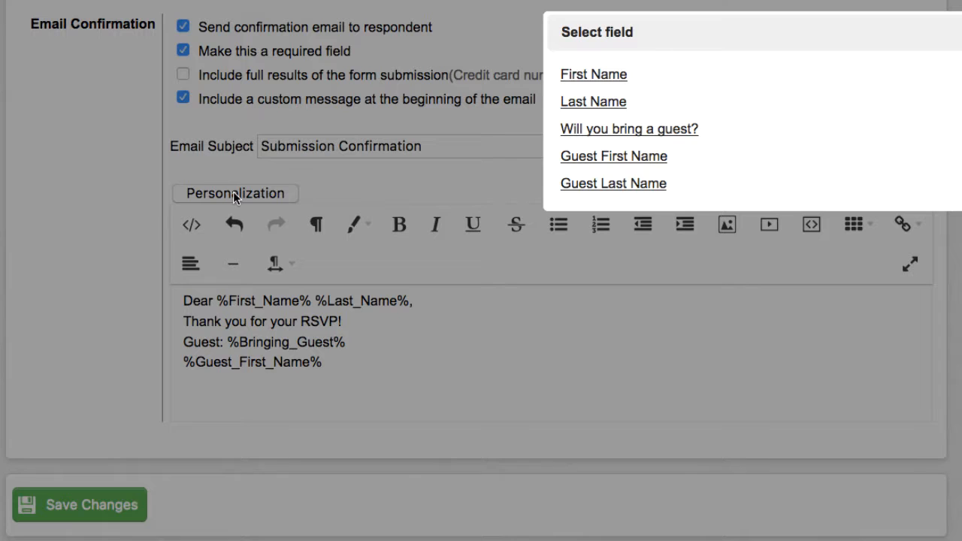
left_click(622, 185)
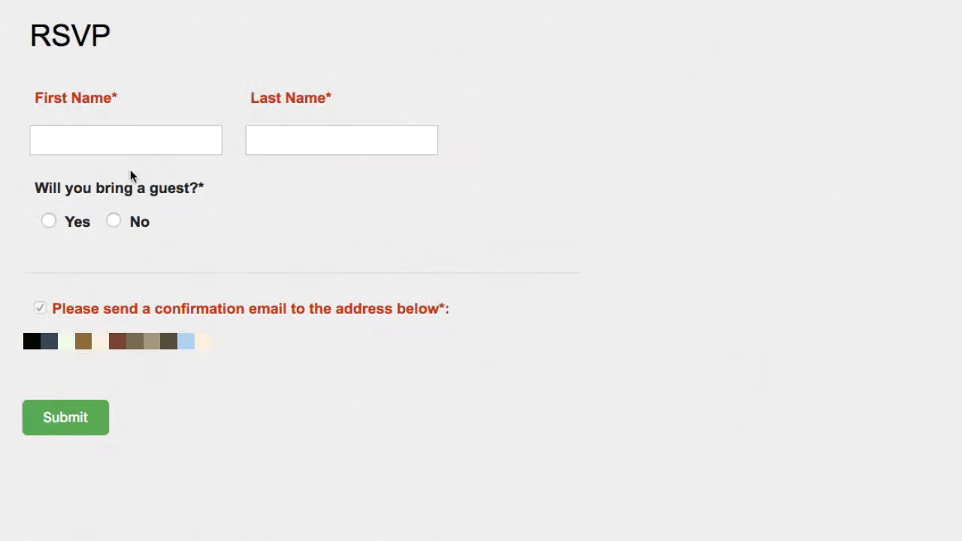
Fill in the respondent's first and last name on the RSVP form and answer Yes to bringing a guest.
left_click(144, 136)
type("Bill")
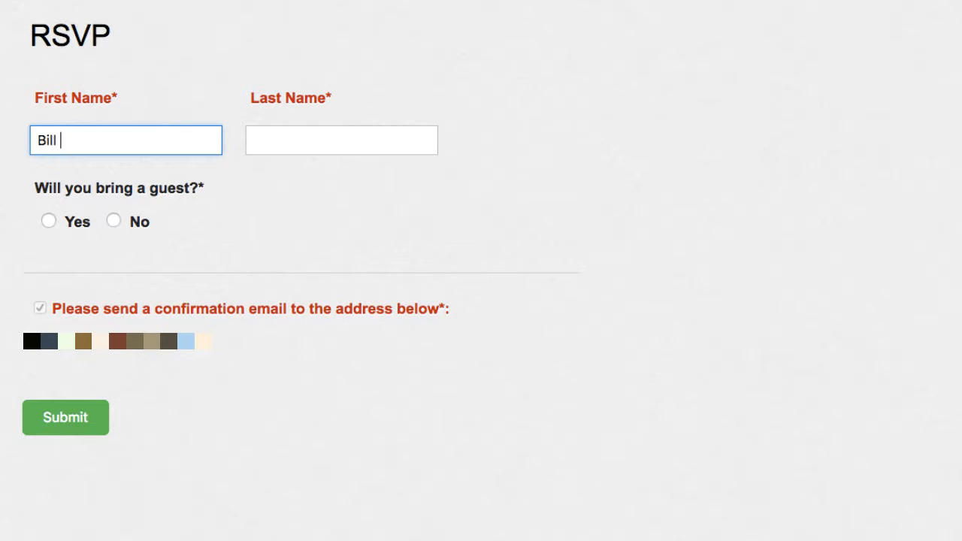
key("Tab")
type("Willi")
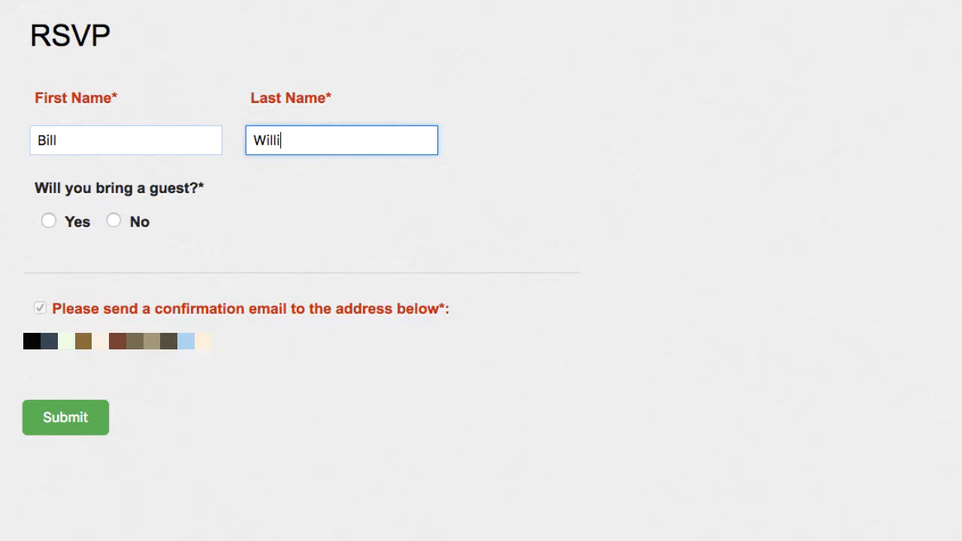
type("amson")
left_click(49, 221)
Enter the guest's first and last name and submit the RSVP form.
left_click(77, 312)
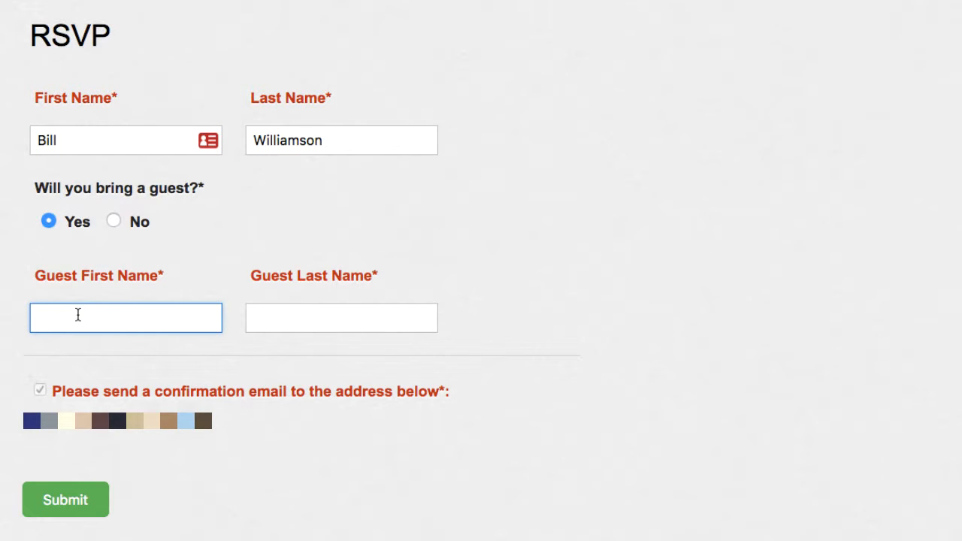
type("Wilma")
key("Tab")
type("Will")
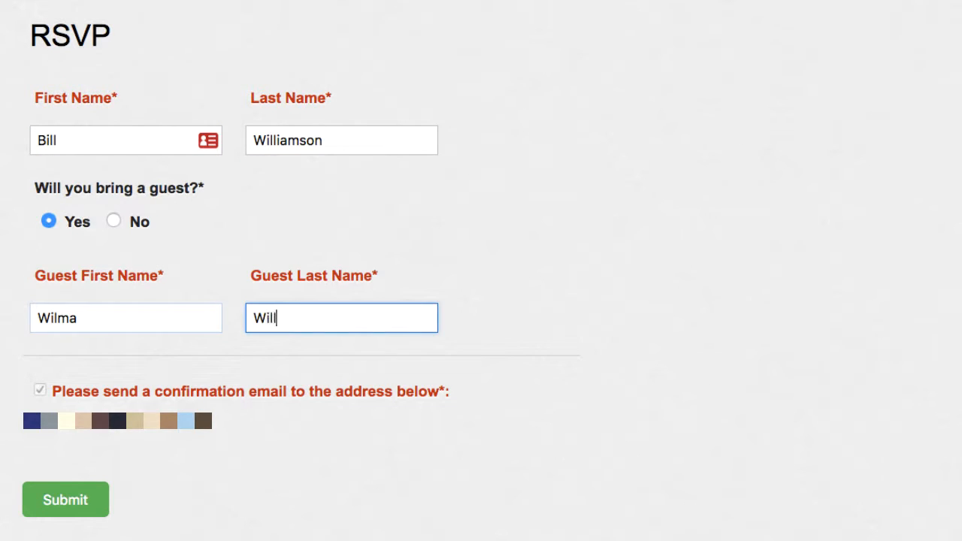
type("iamson")
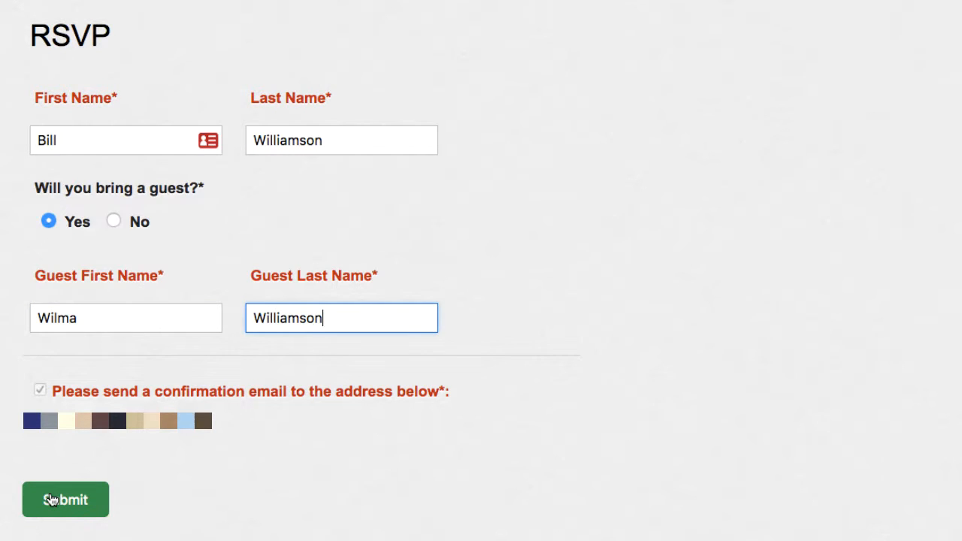
left_click(51, 500)
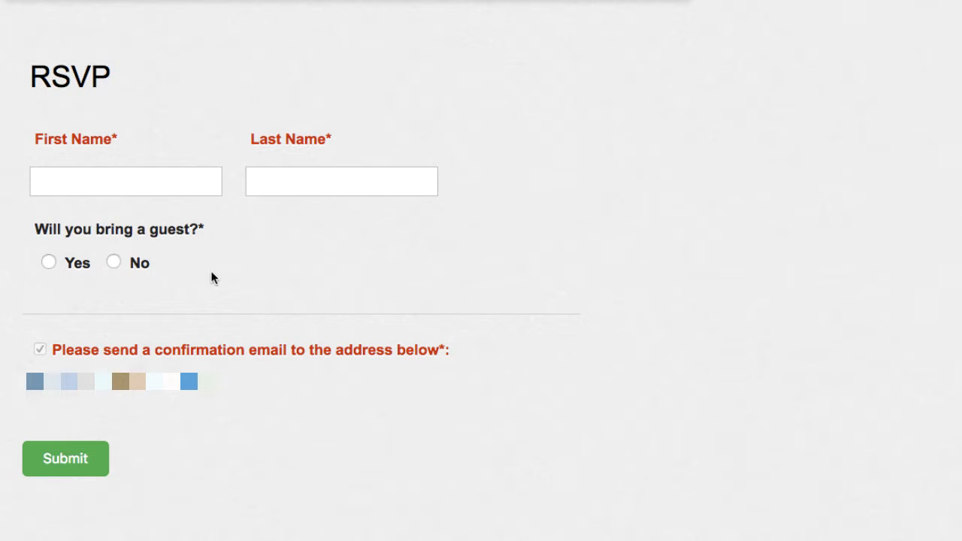
Submit a second RSVP with another respondent's first and last name, answering No to bringing a guest.
left_click(118, 189)
type("John")
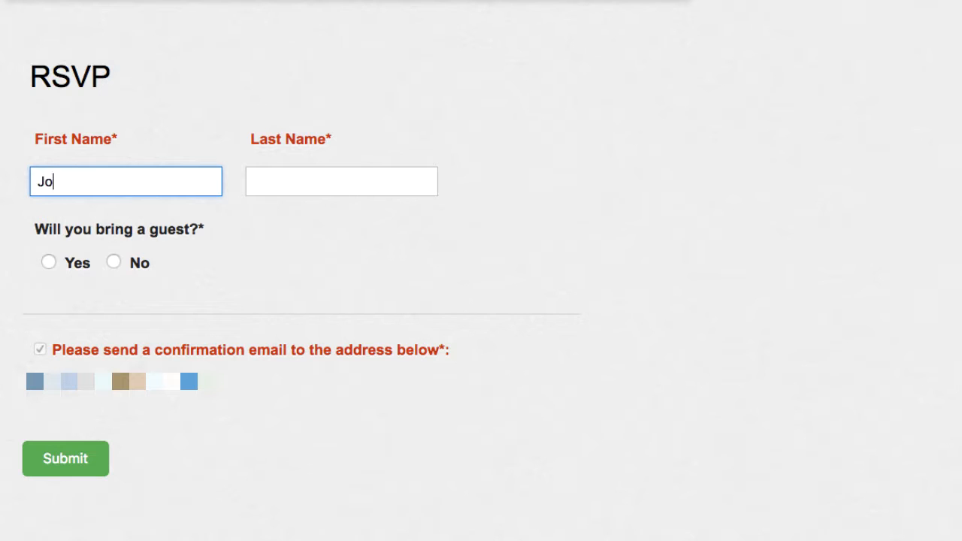
key("Tab")
type("Johnson")
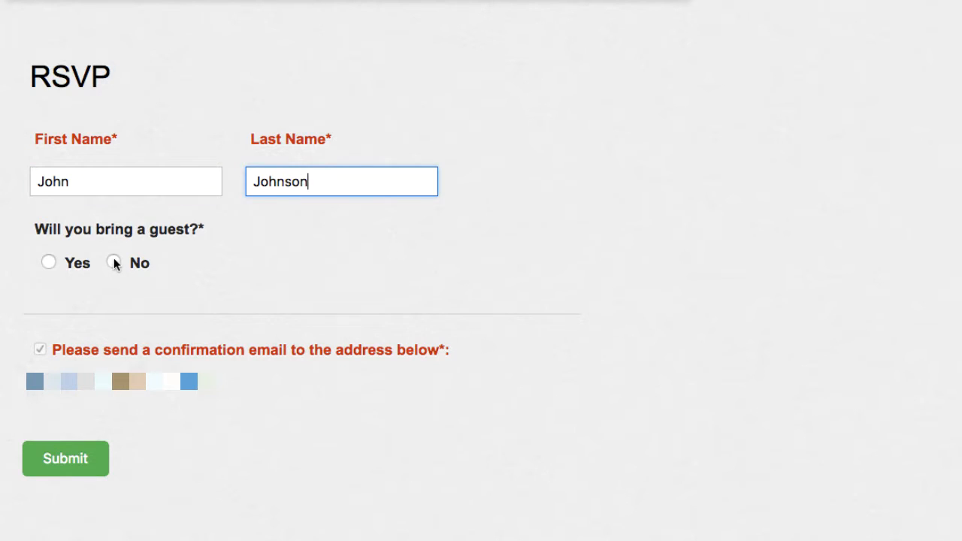
left_click(113, 263)
left_click(77, 459)
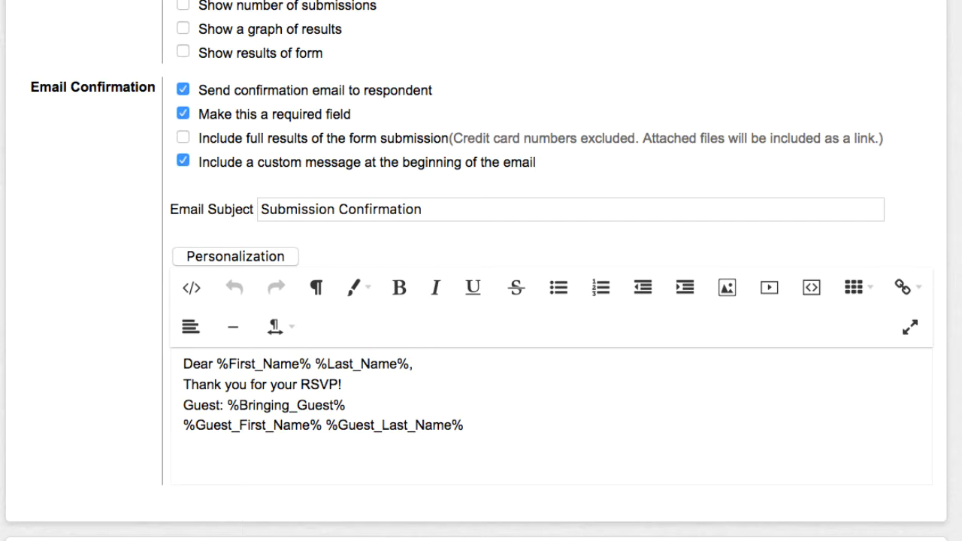
Wrap the guest name fields in the confirmation message in the condition {IF %Bringing_Guest% "yes" {%Guest_First_Name% %Guest_Last_Name%}}.
left_click(183, 426)
type("{IF")
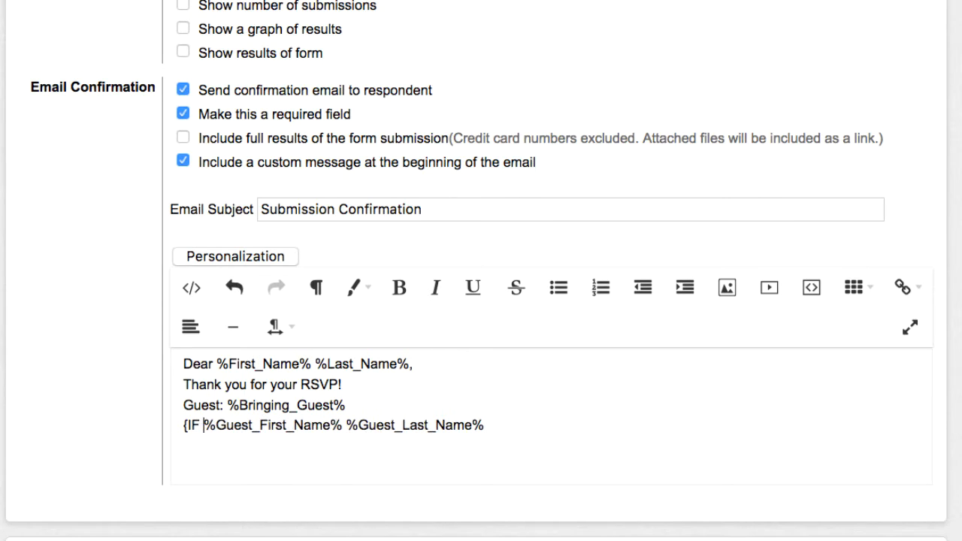
type(" %Bringing_Guest%")
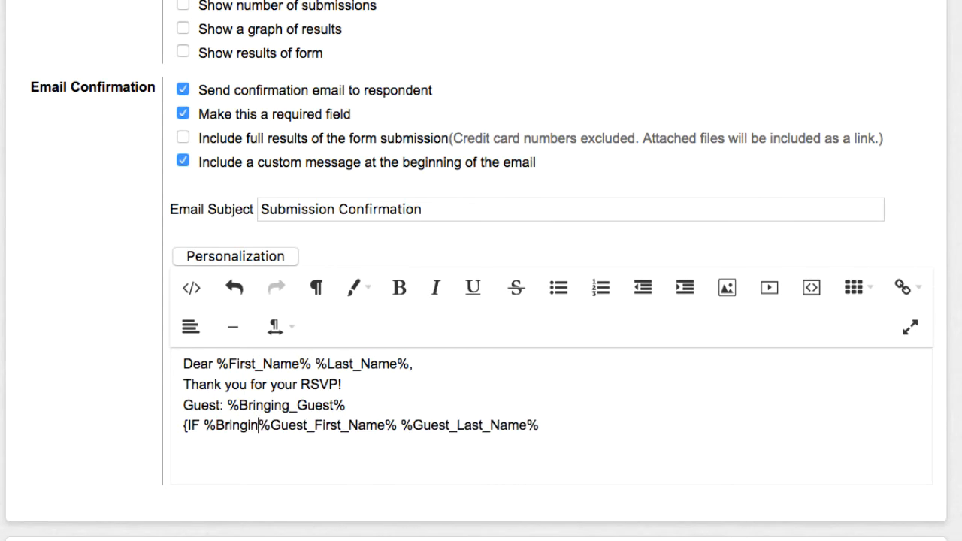
type("% ")
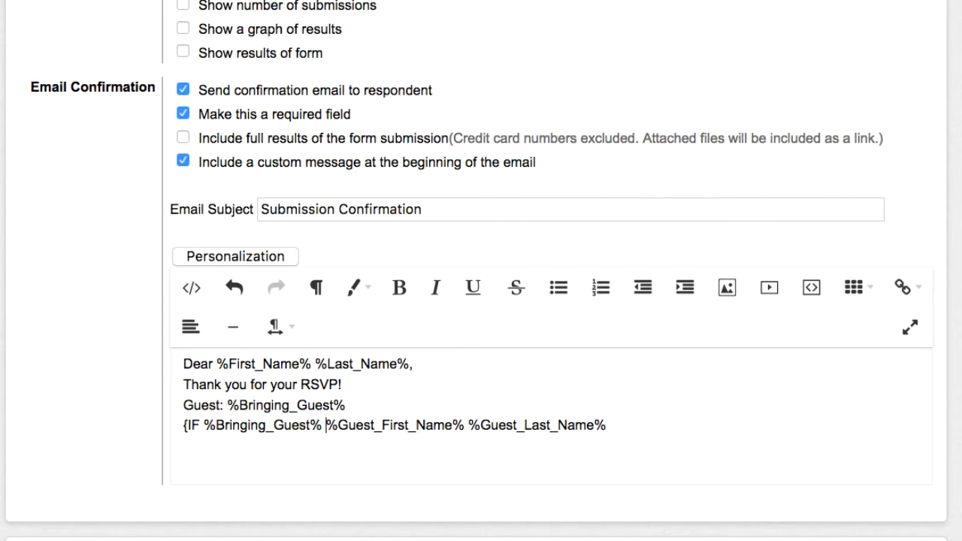
type("\"")
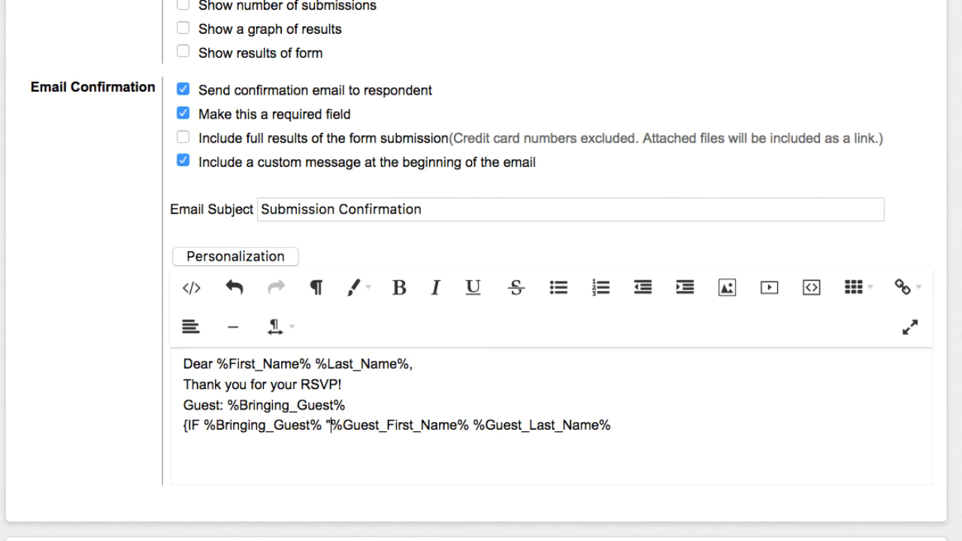
type("yes\"")
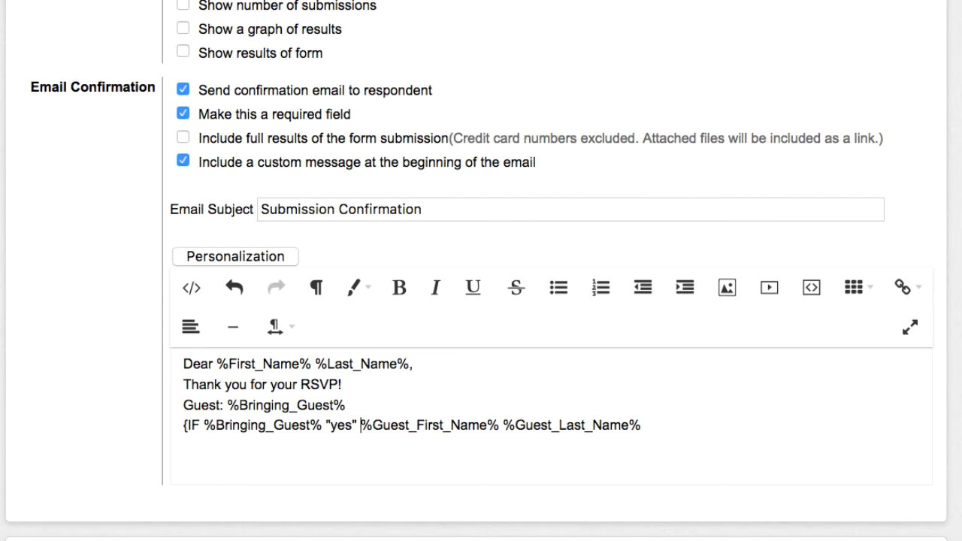
type(" {")
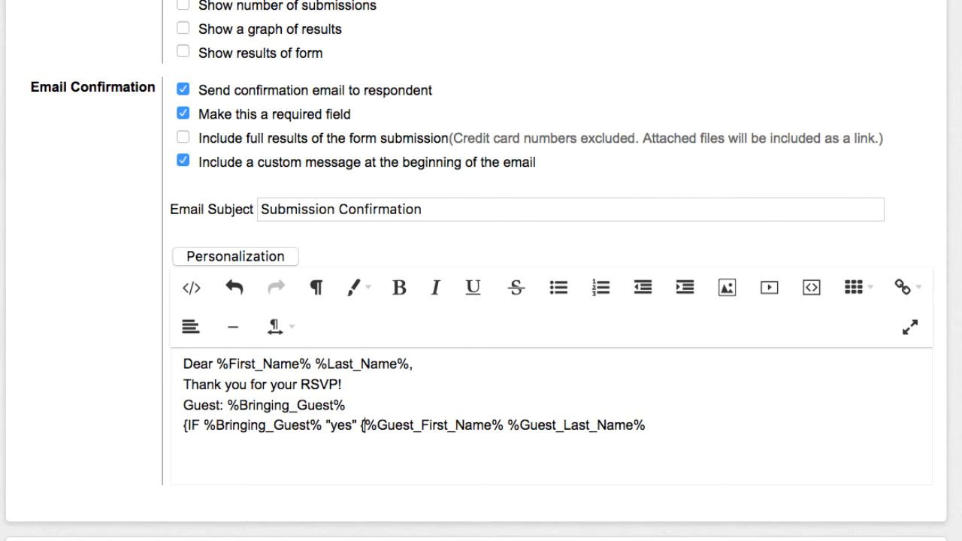
left_click(652, 425)
type("}}")
Open the "Will you bring a guest?" field's settings in the form editor and check its reporting label and list item values.
scroll(278, 104, "up", 10)
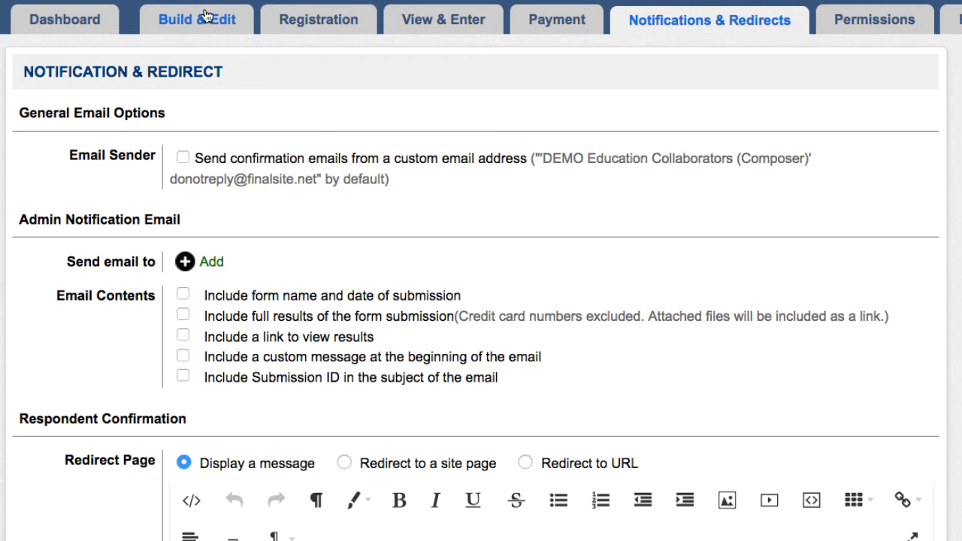
left_click(206, 17)
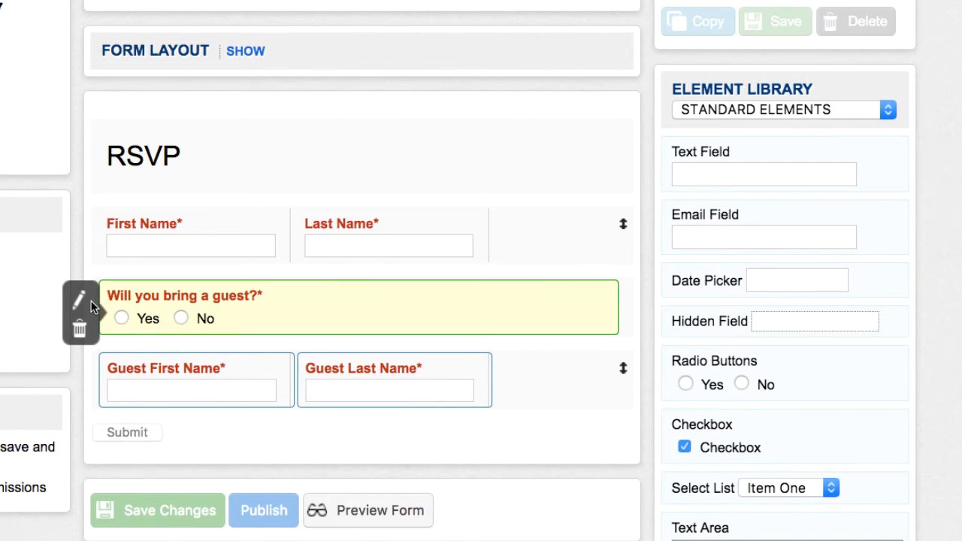
left_click(84, 304)
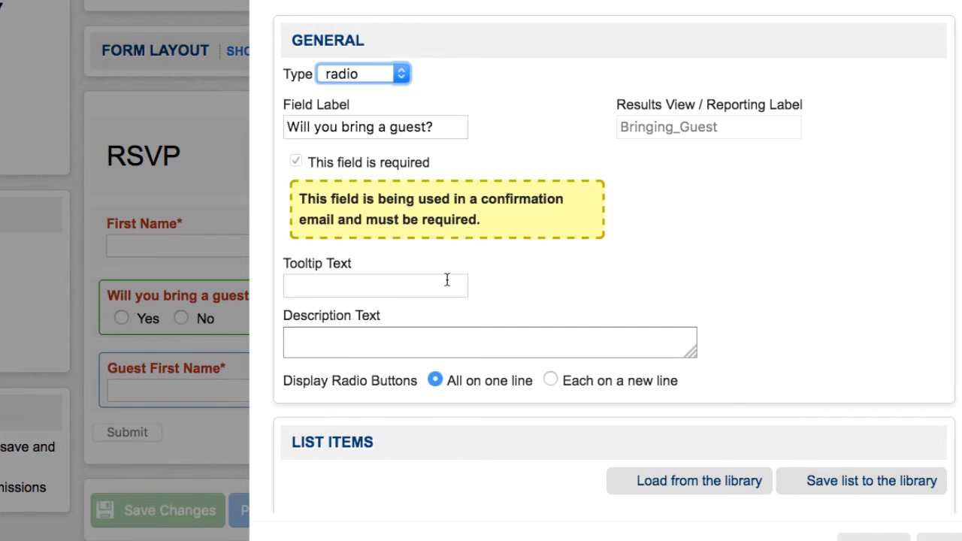
scroll(447, 280, "down", 5)
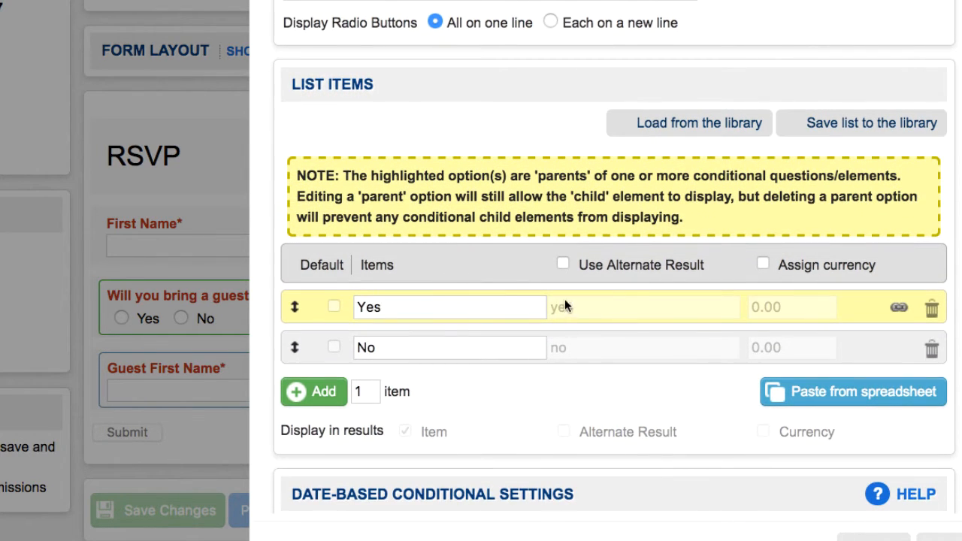